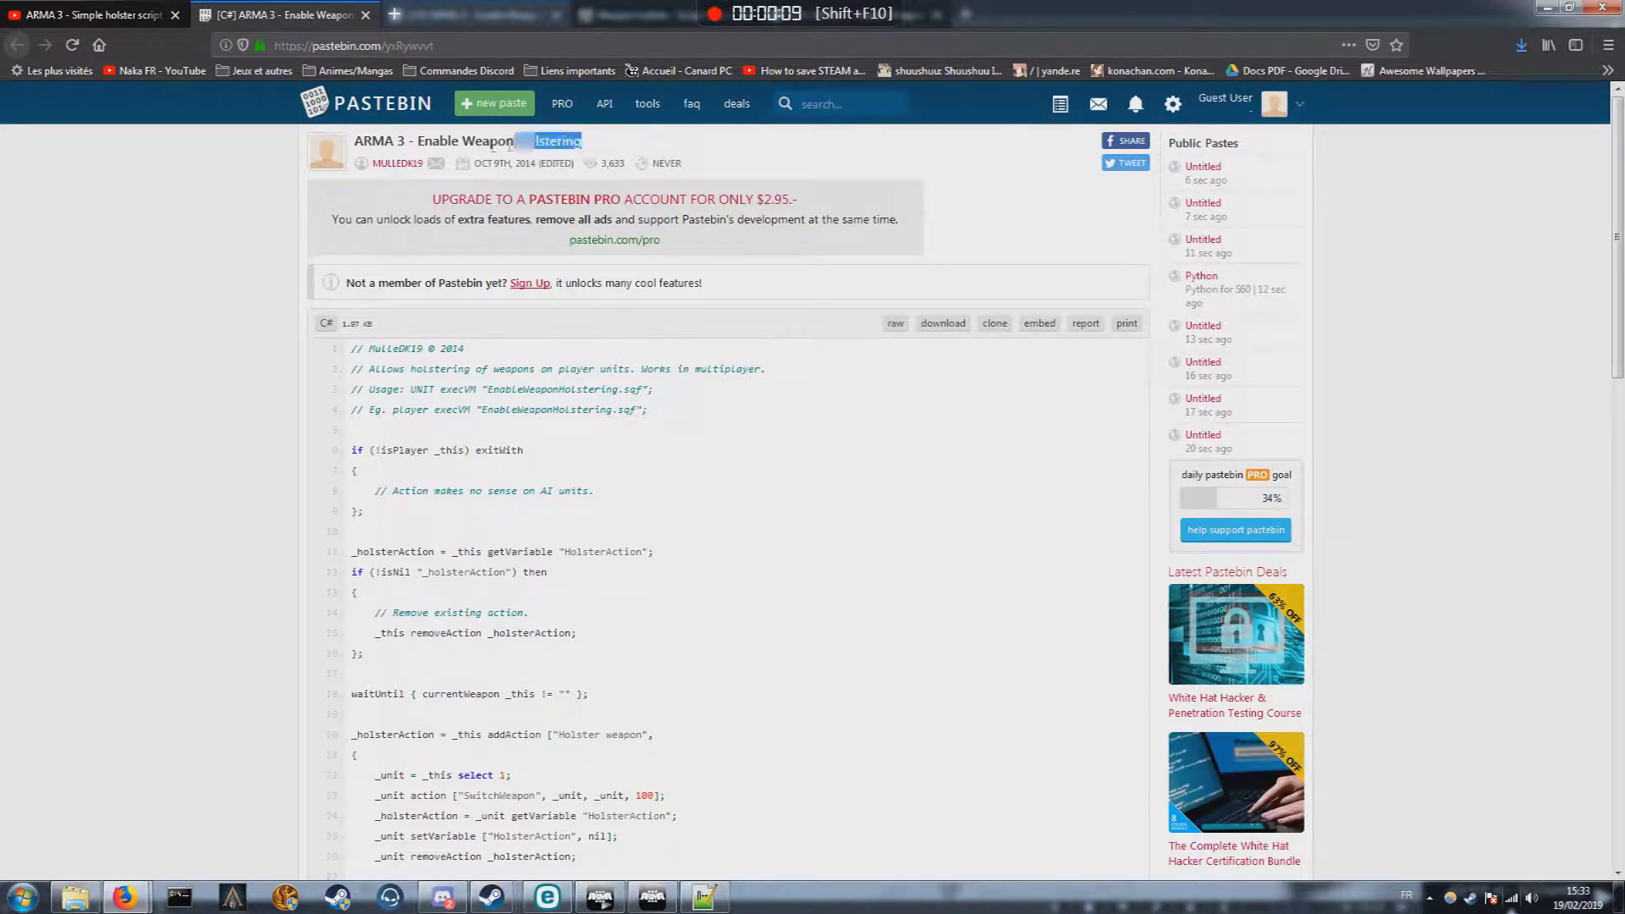
Download the 'ARMA 3 - Enable Weapon Holstering' paste from Pastebin as a file.
{"action": "left_click_drag", "start_coordinate": [590, 156], "coordinate": [407, 166]}
{"action": "left_click", "coordinate": [153, 399]}
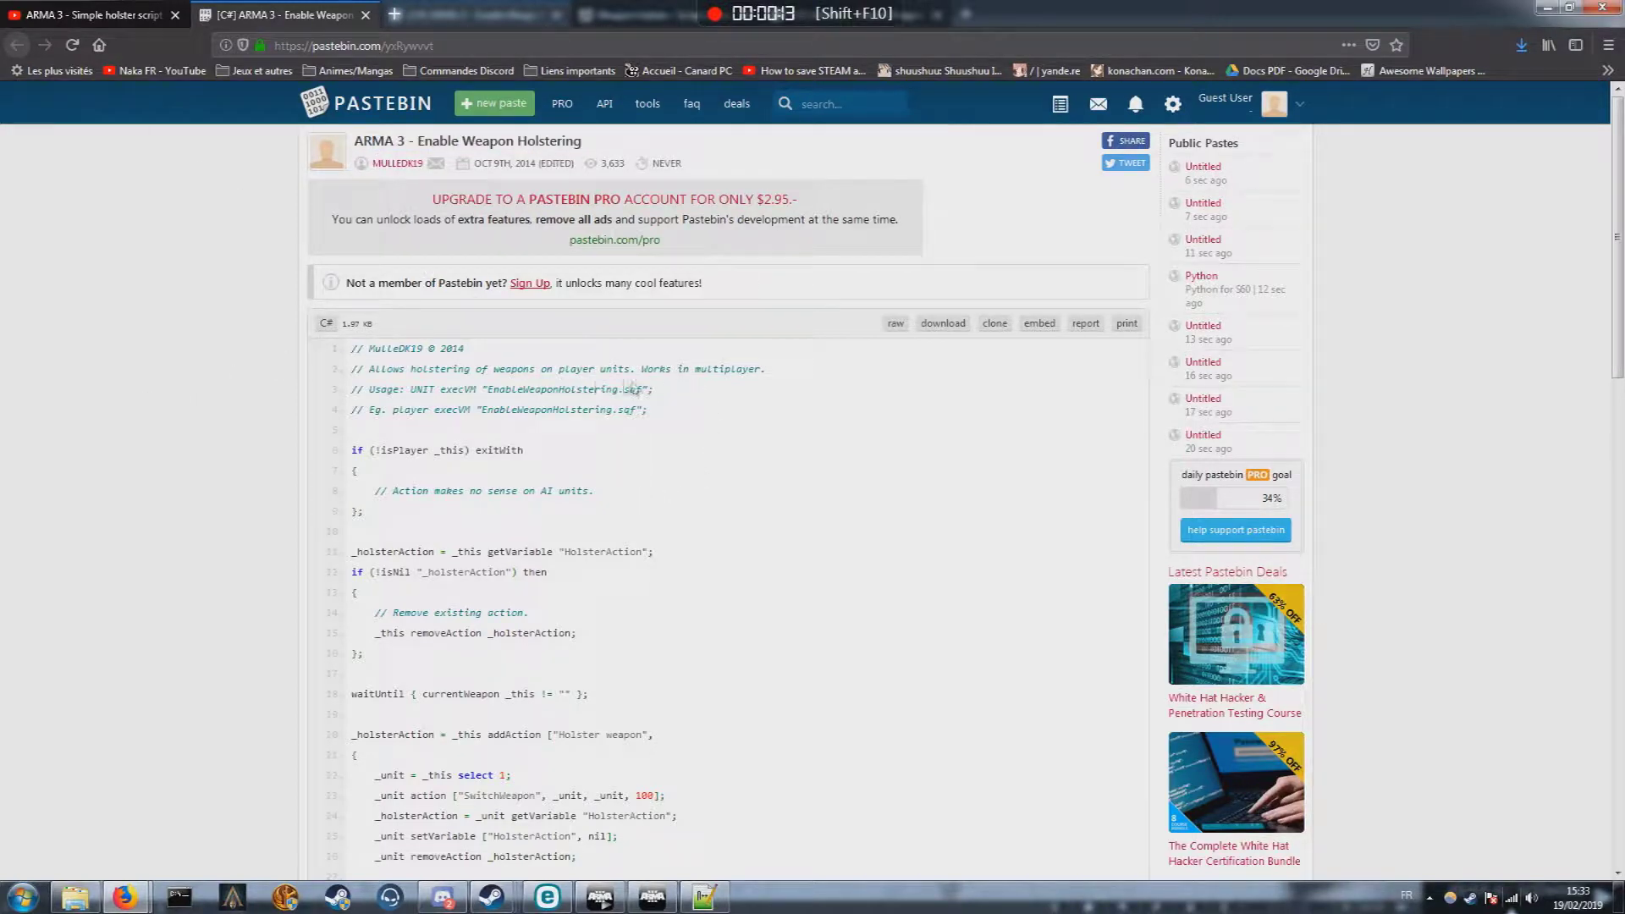
{"action": "scroll", "coordinate": [647, 386], "scroll_direction": "down", "scroll_amount": 1}
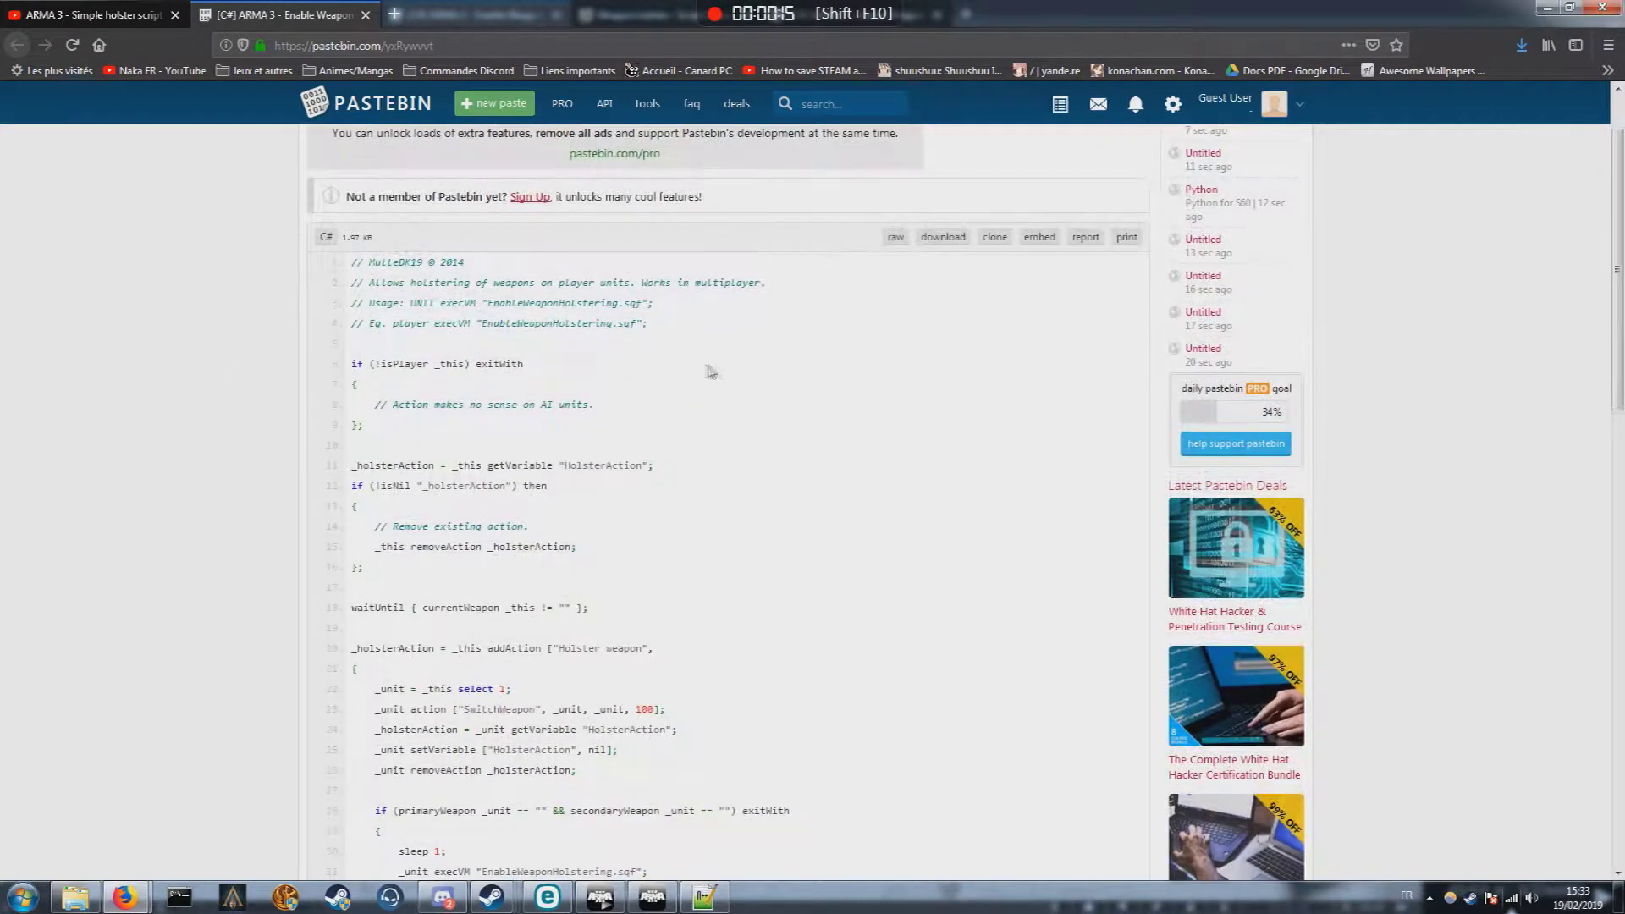
{"action": "left_click", "coordinate": [941, 238]}
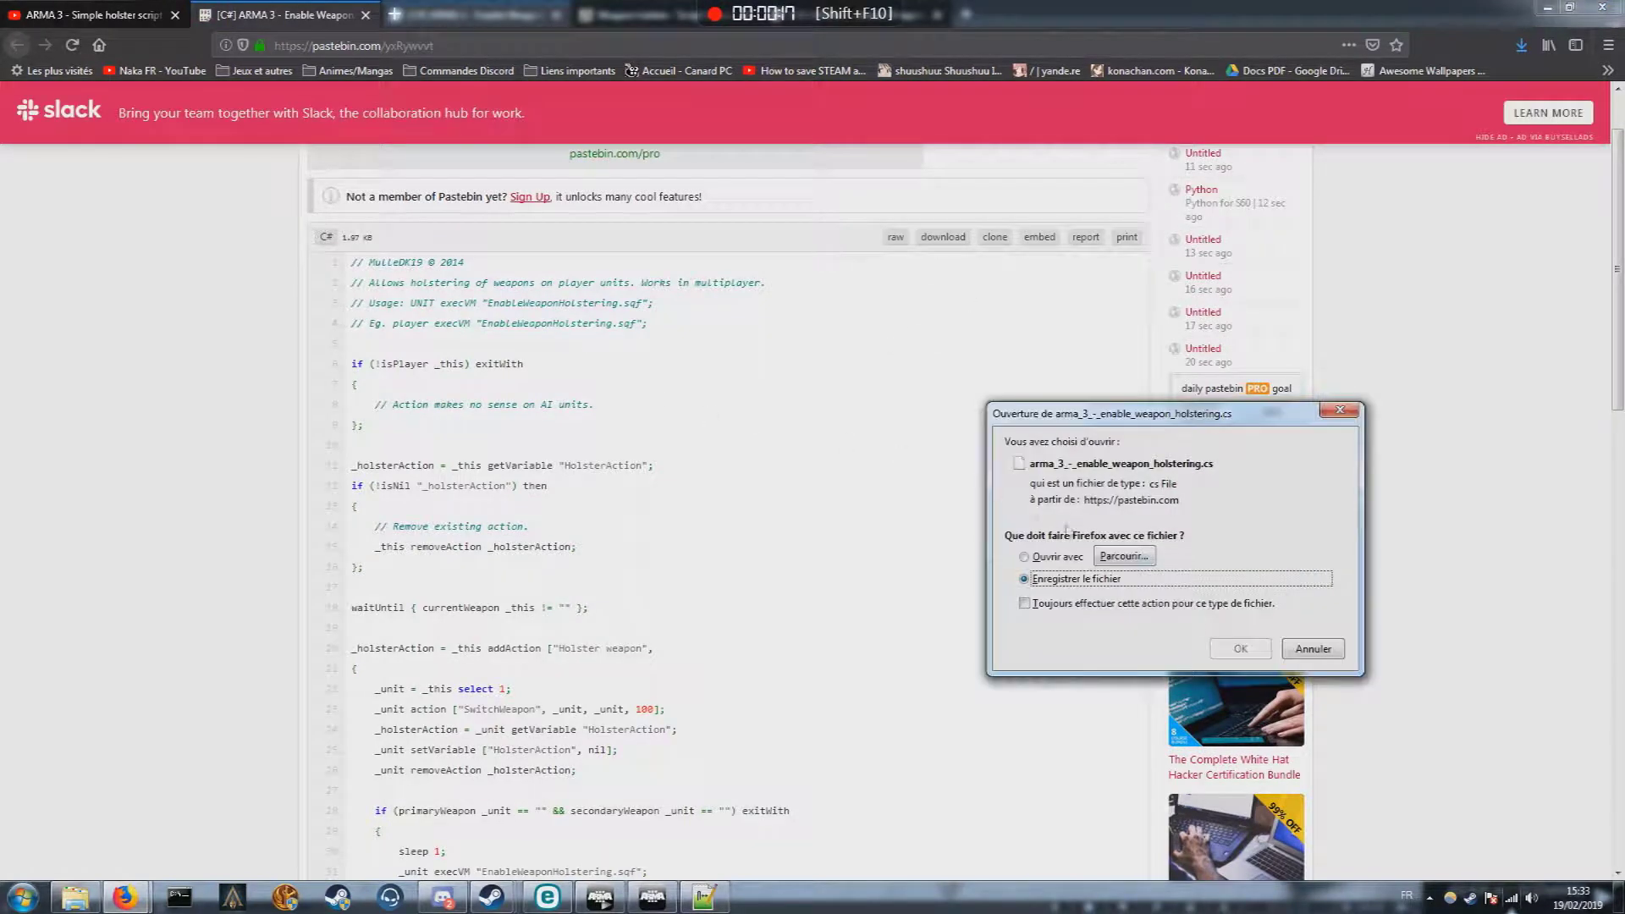
Choose to save the file and browse from Documents into the Arma 3 missions folder.
{"action": "left_click", "coordinate": [1237, 652]}
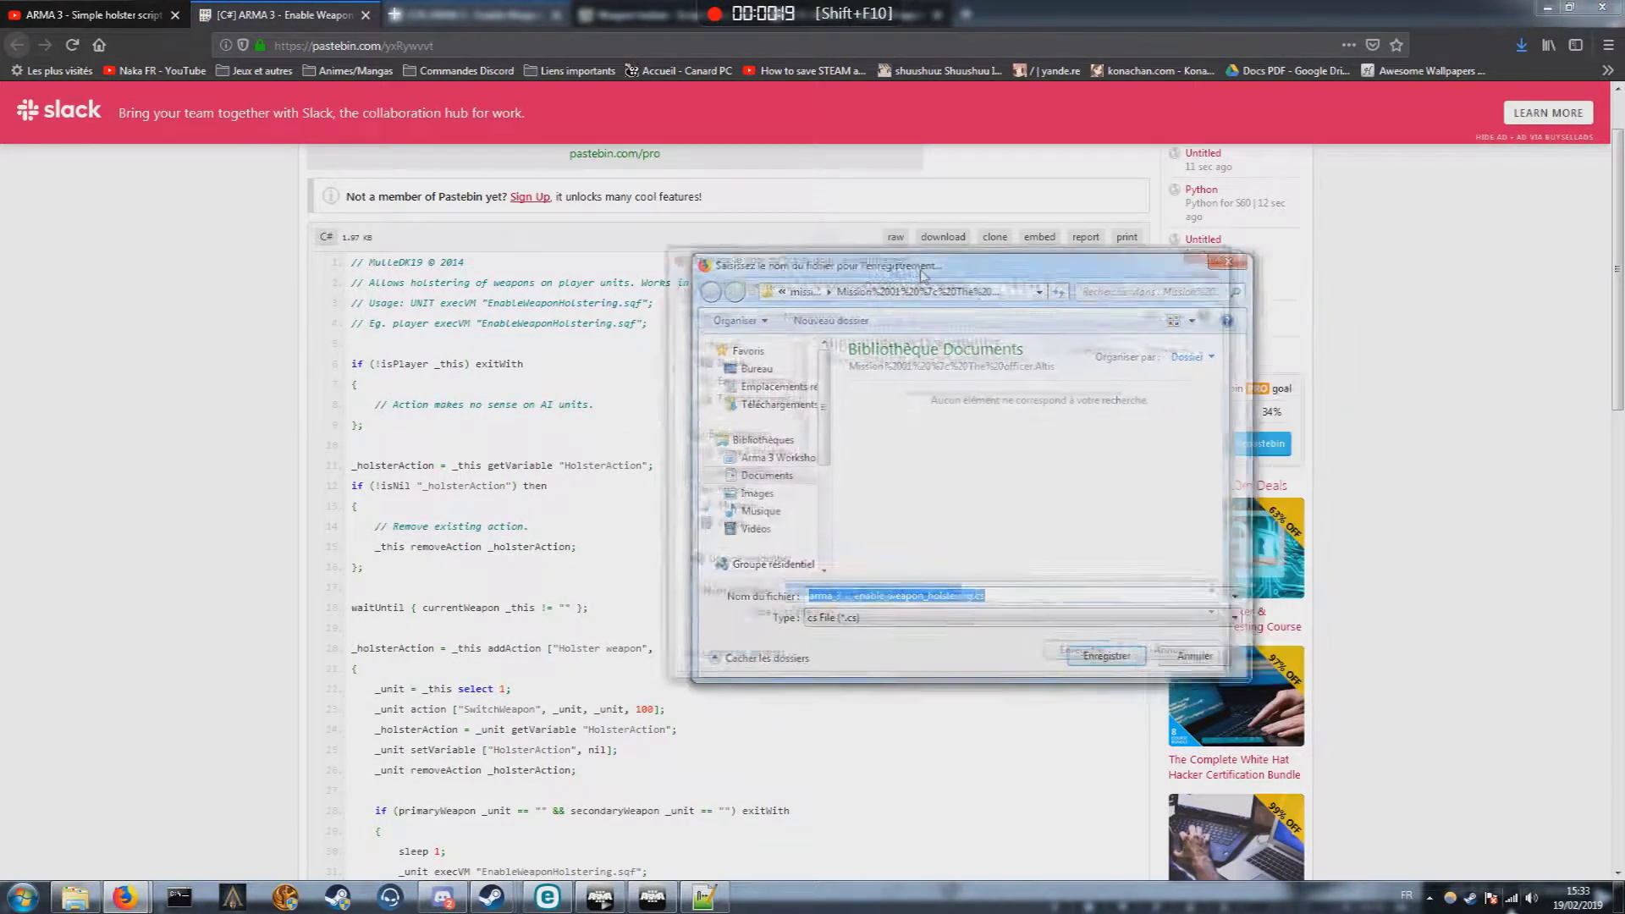
{"action": "left_click_drag", "start_coordinate": [1016, 287], "coordinate": [907, 211]}
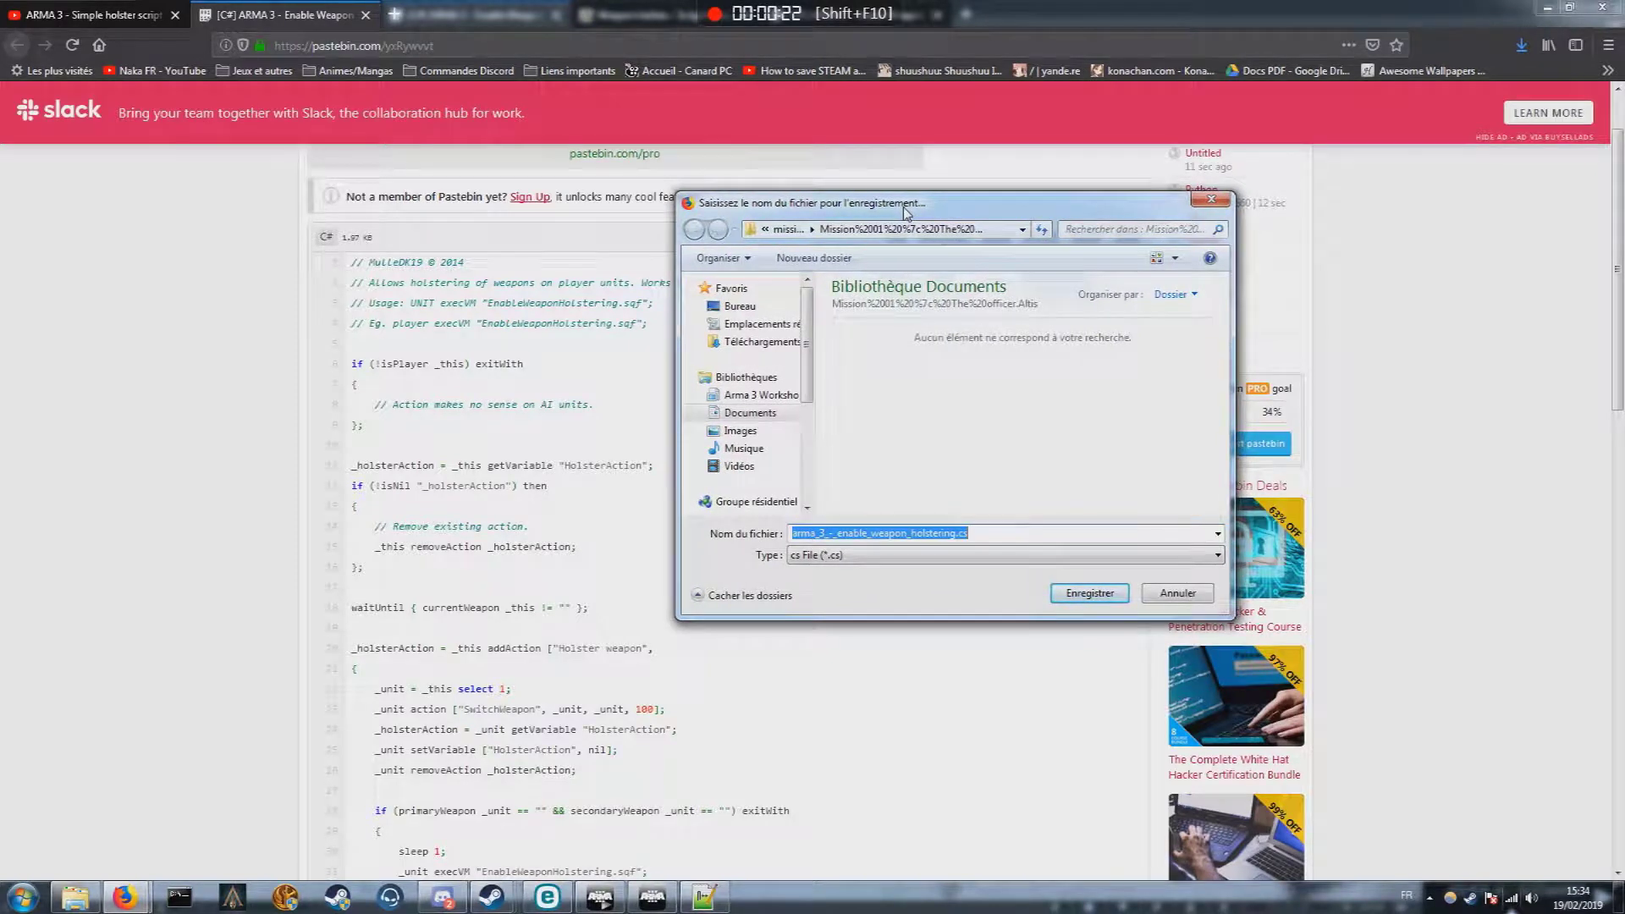
{"action": "left_click", "coordinate": [749, 412]}
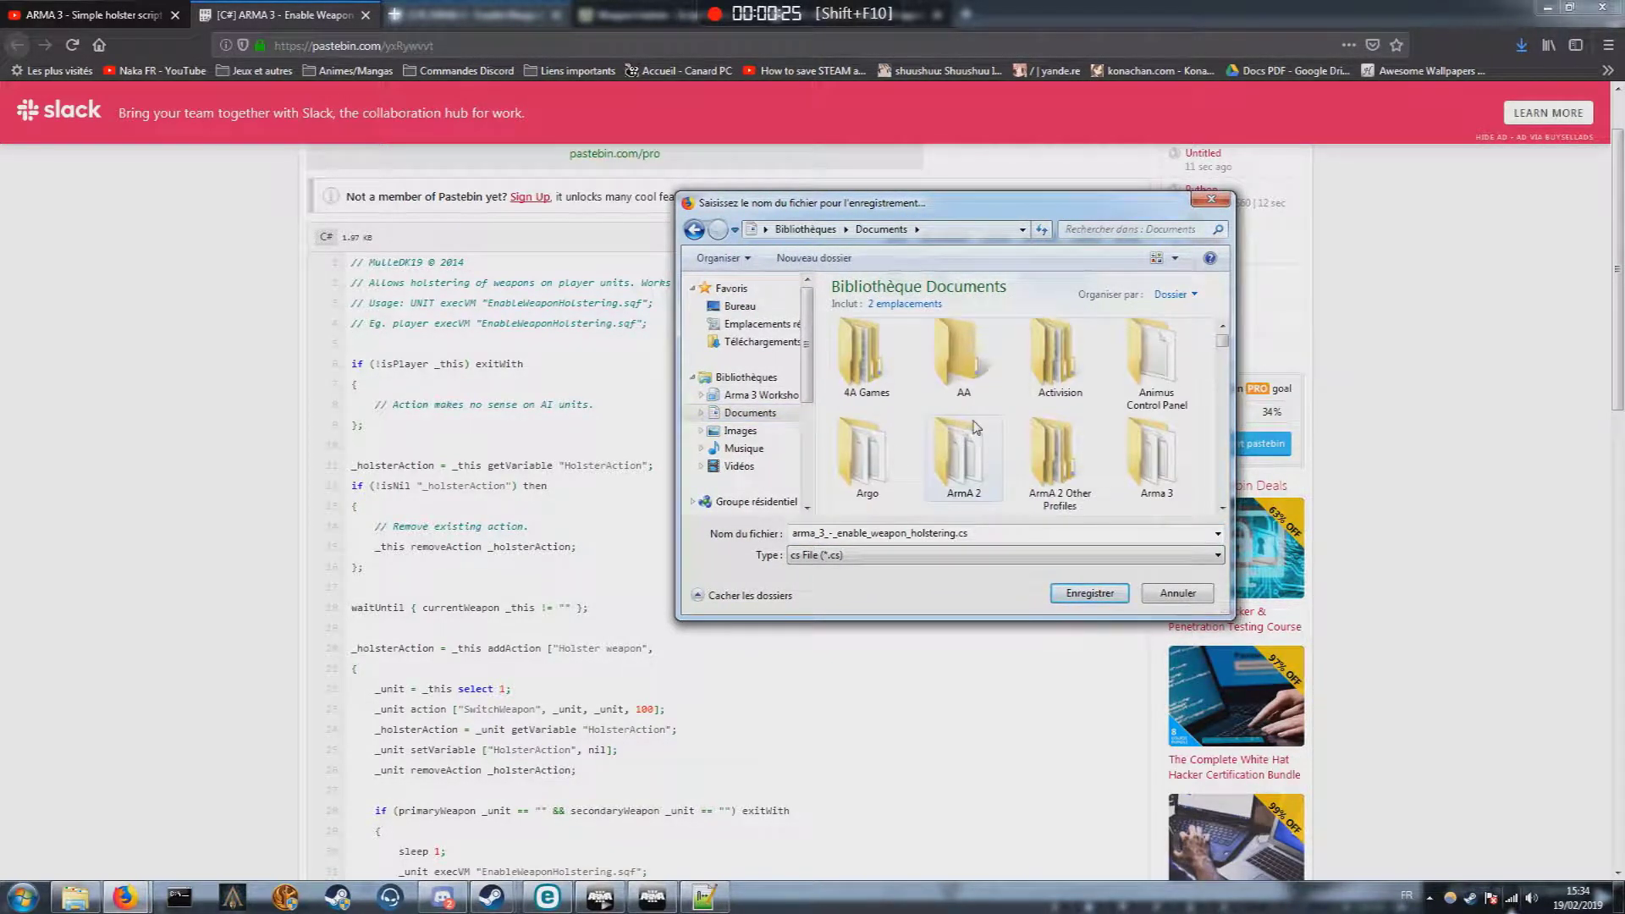
{"action": "scroll", "coordinate": [1031, 449], "scroll_direction": "down", "scroll_amount": 1}
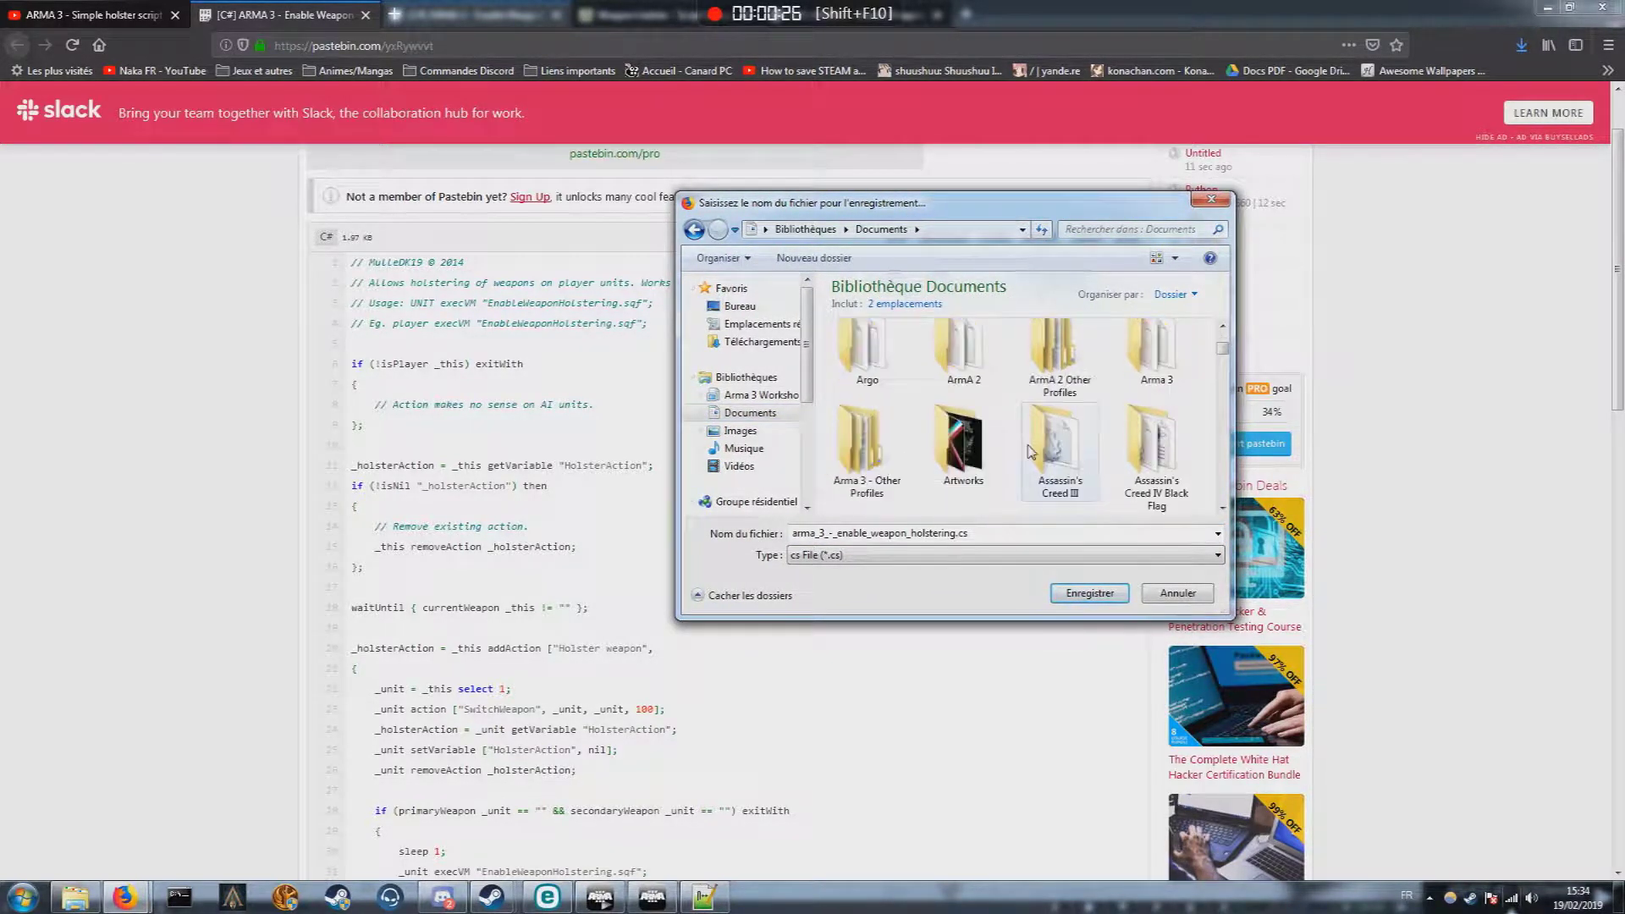
{"action": "left_click", "coordinate": [1158, 362]}
{"action": "double_click", "coordinate": [1164, 368]}
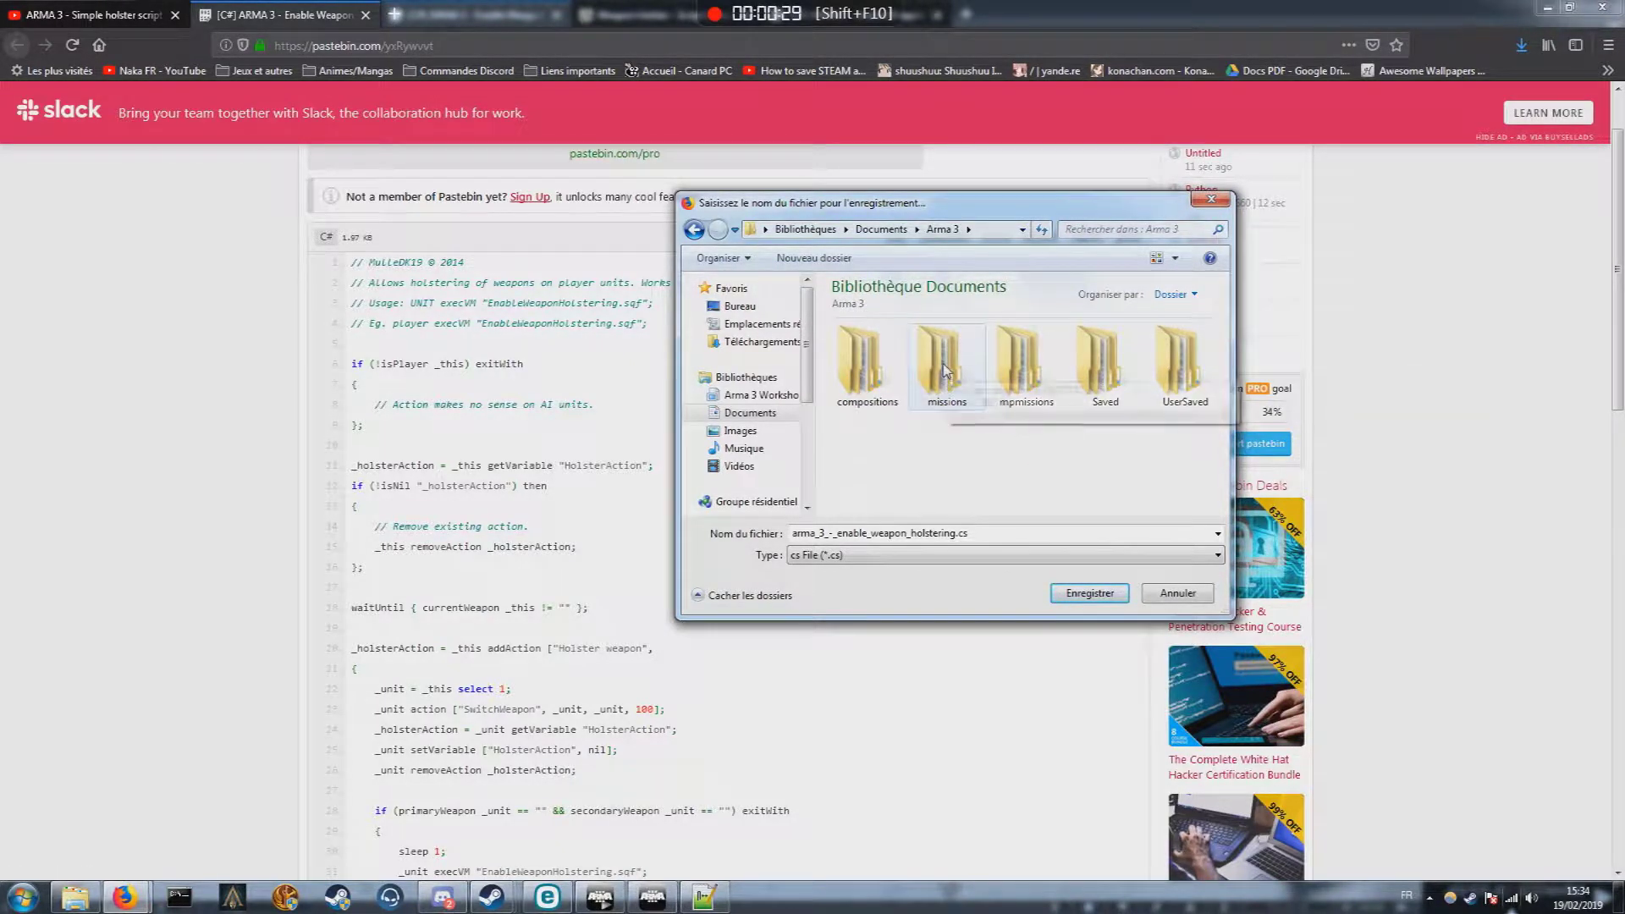
{"action": "double_click", "coordinate": [949, 381]}
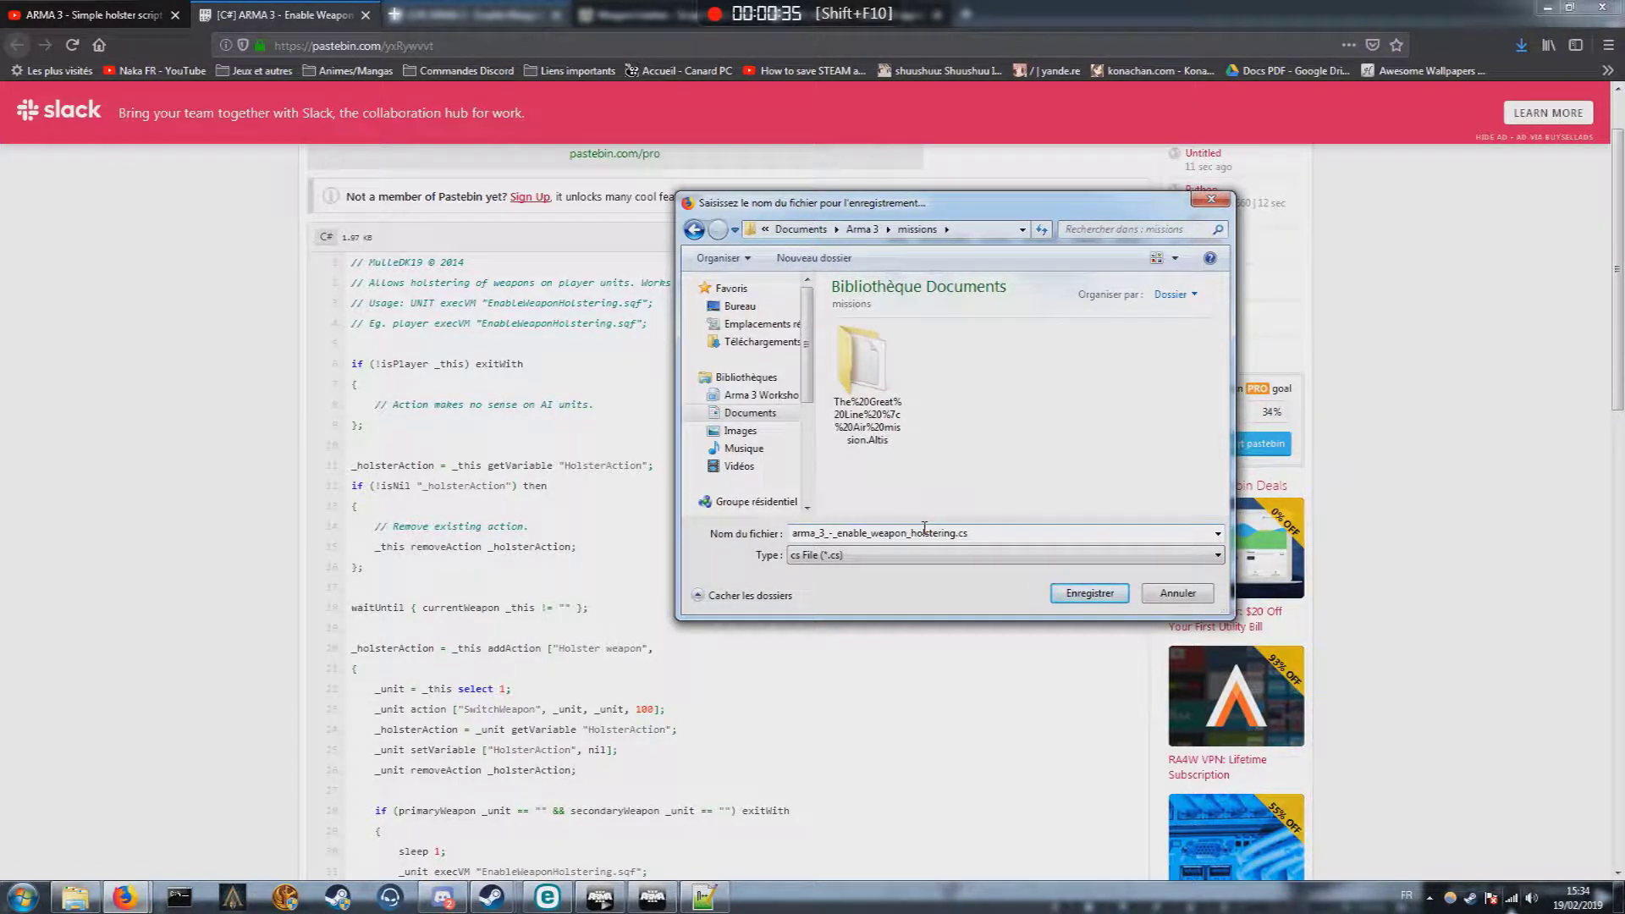
Go back and browse into Arma 3 - Other Profiles and the profile folder, selecting mpmissions.
{"action": "key", "text": "BackSpace"}
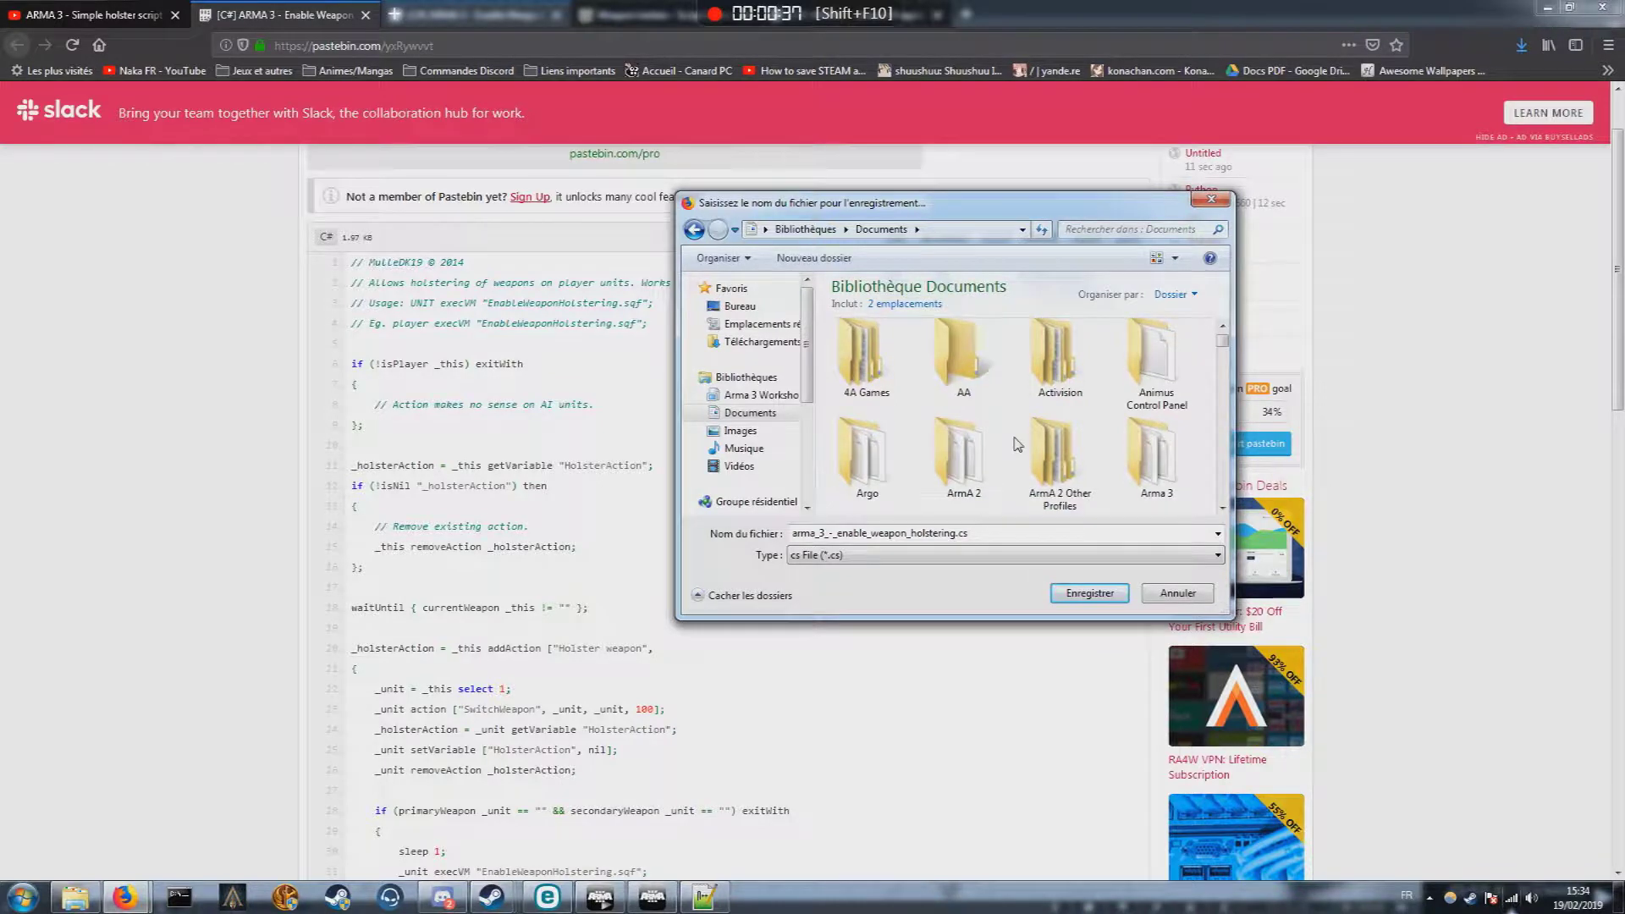
{"action": "scroll", "coordinate": [1008, 451], "scroll_direction": "down", "scroll_amount": 1}
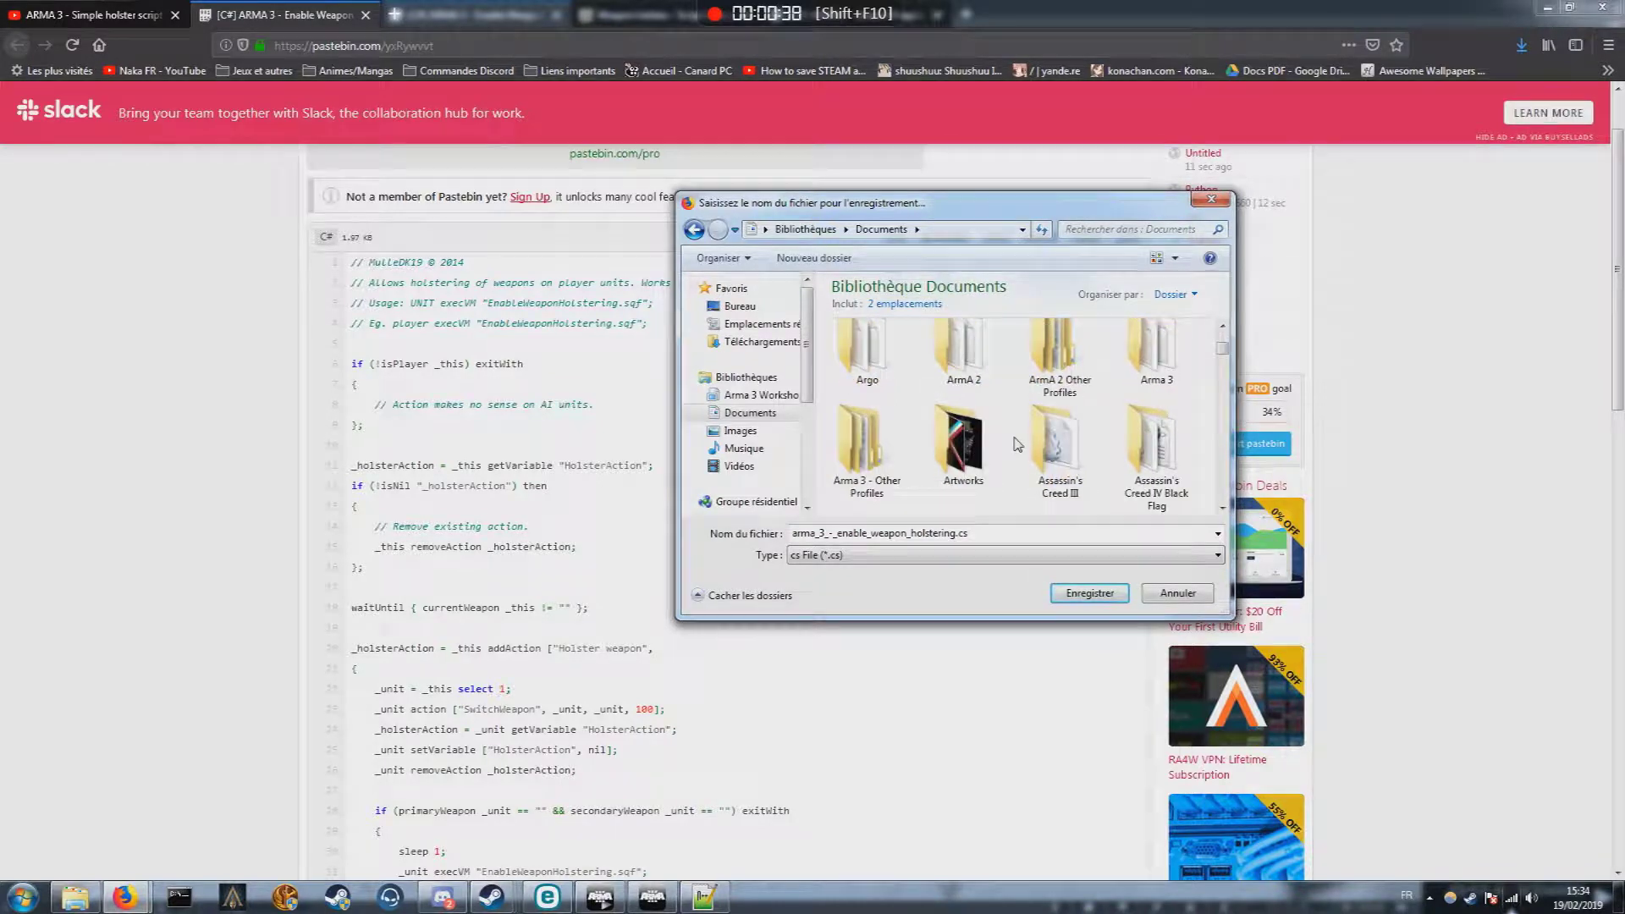
{"action": "double_click", "coordinate": [878, 435]}
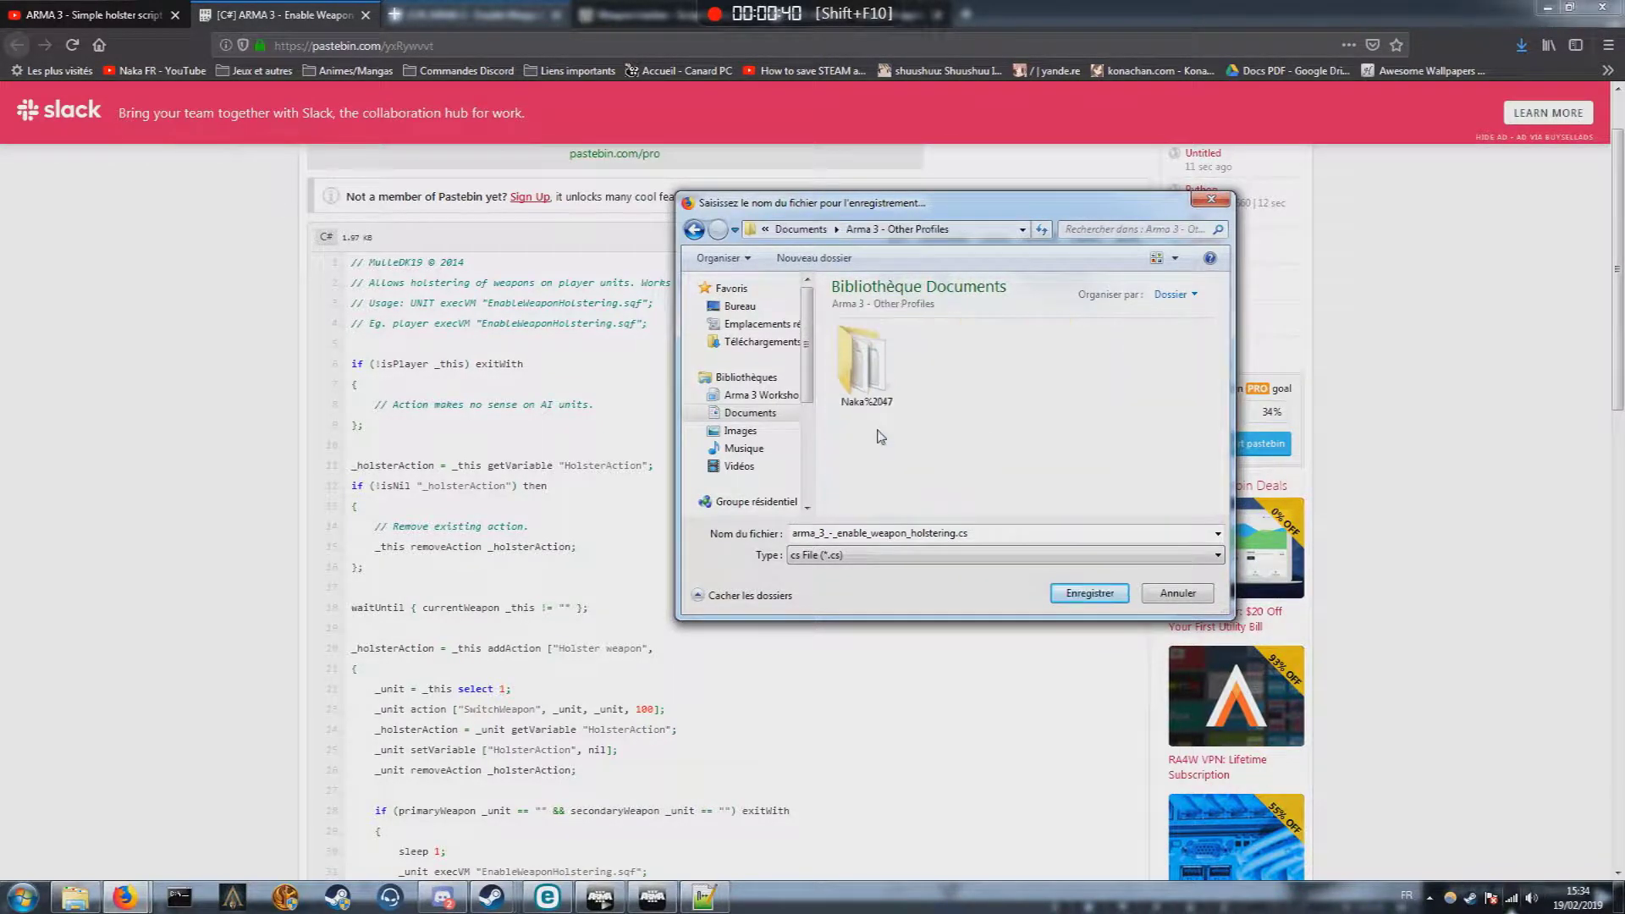
{"action": "double_click", "coordinate": [889, 369]}
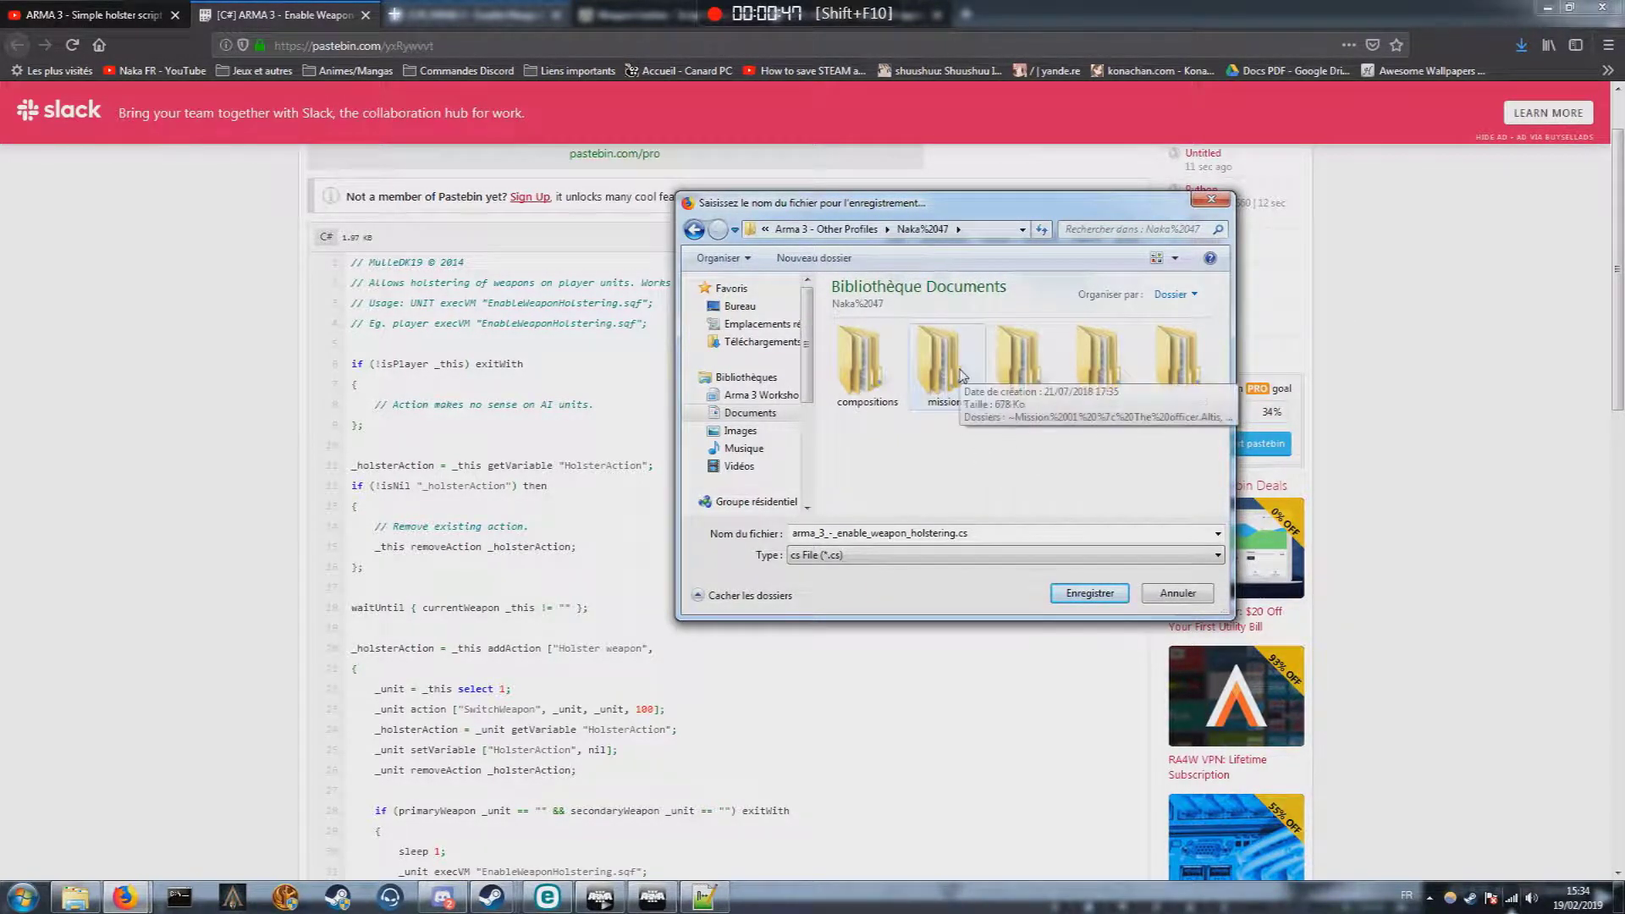
{"action": "left_click", "coordinate": [1023, 380]}
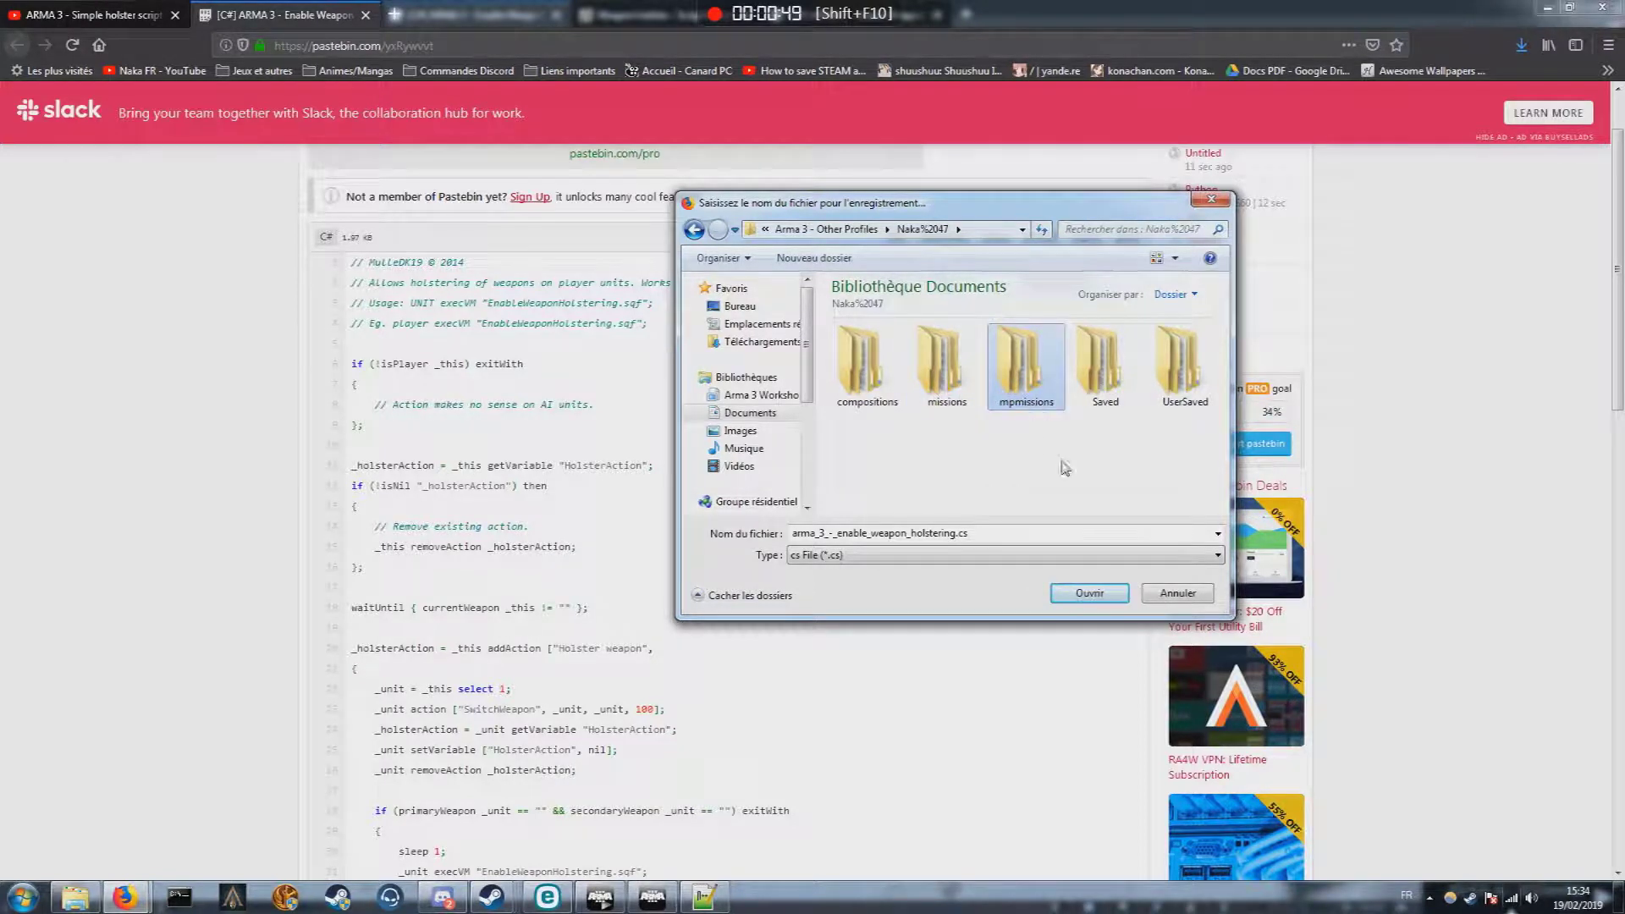
Open the profile's missions folder and then the empty TEST.Altis folder.
{"action": "double_click", "coordinate": [946, 369]}
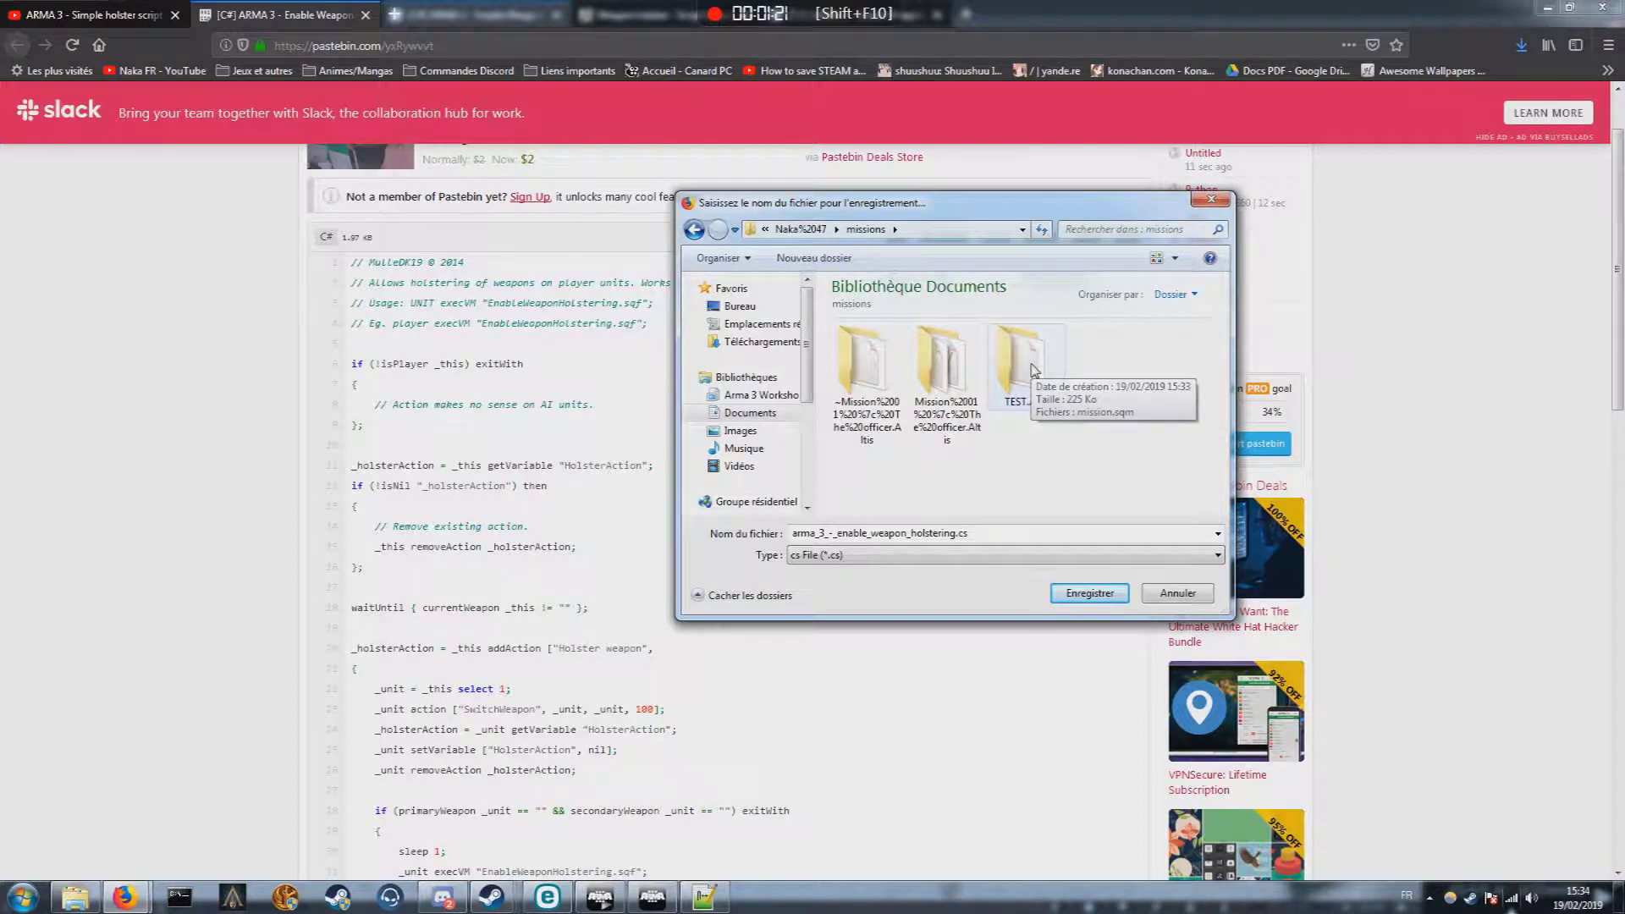
{"action": "double_click", "coordinate": [1033, 369]}
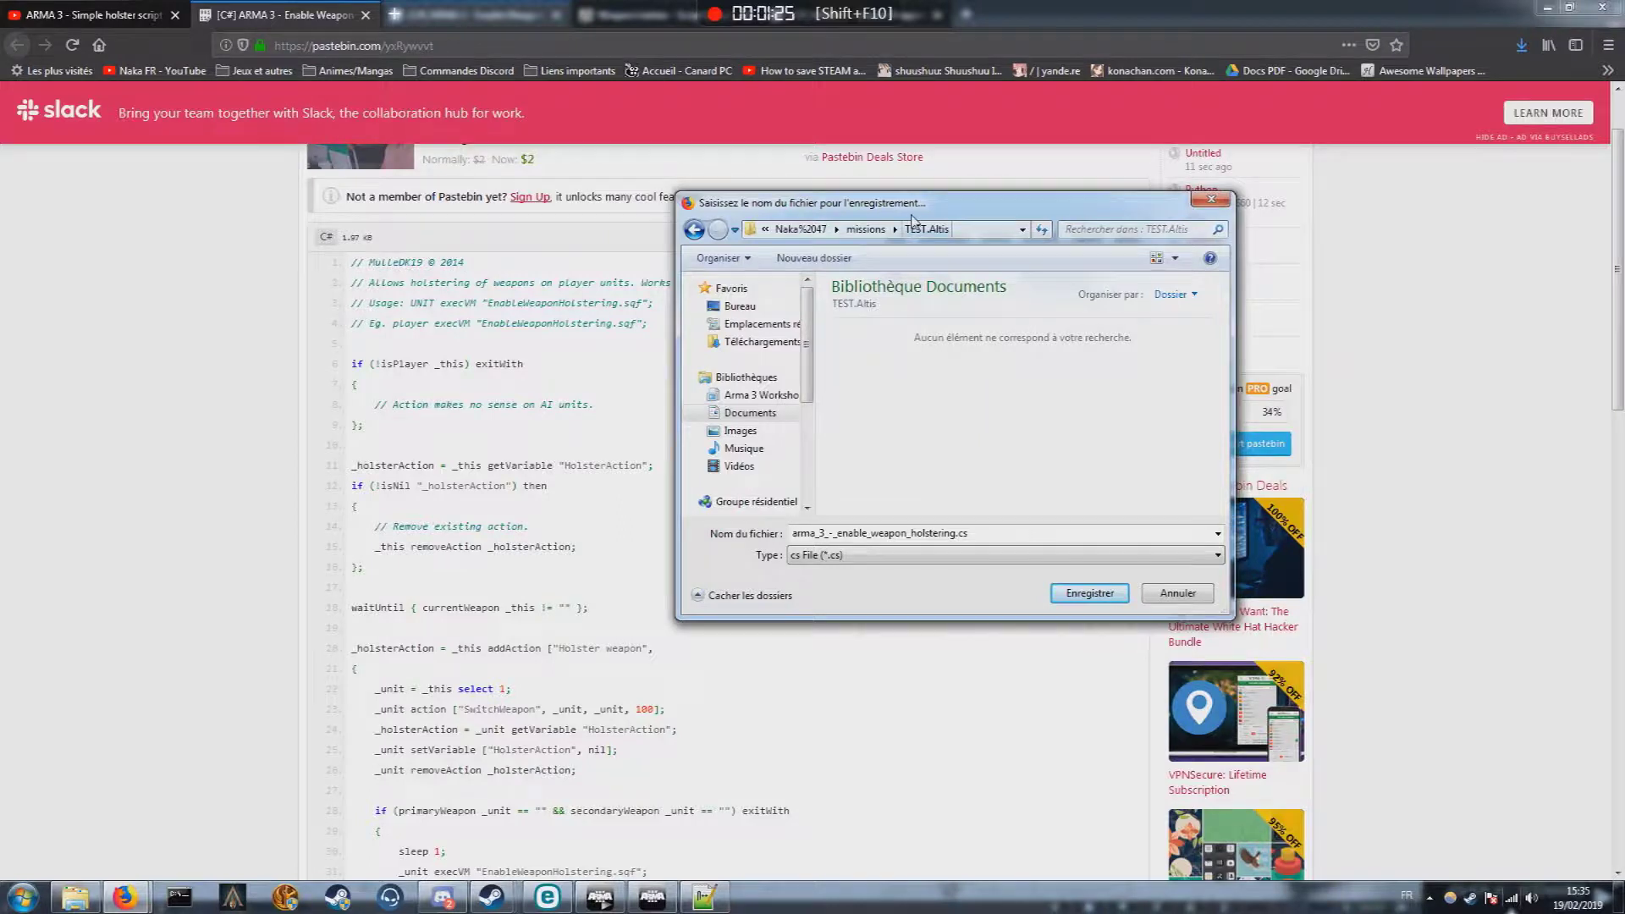
{"action": "left_click_drag", "start_coordinate": [912, 215], "coordinate": [1070, 182]}
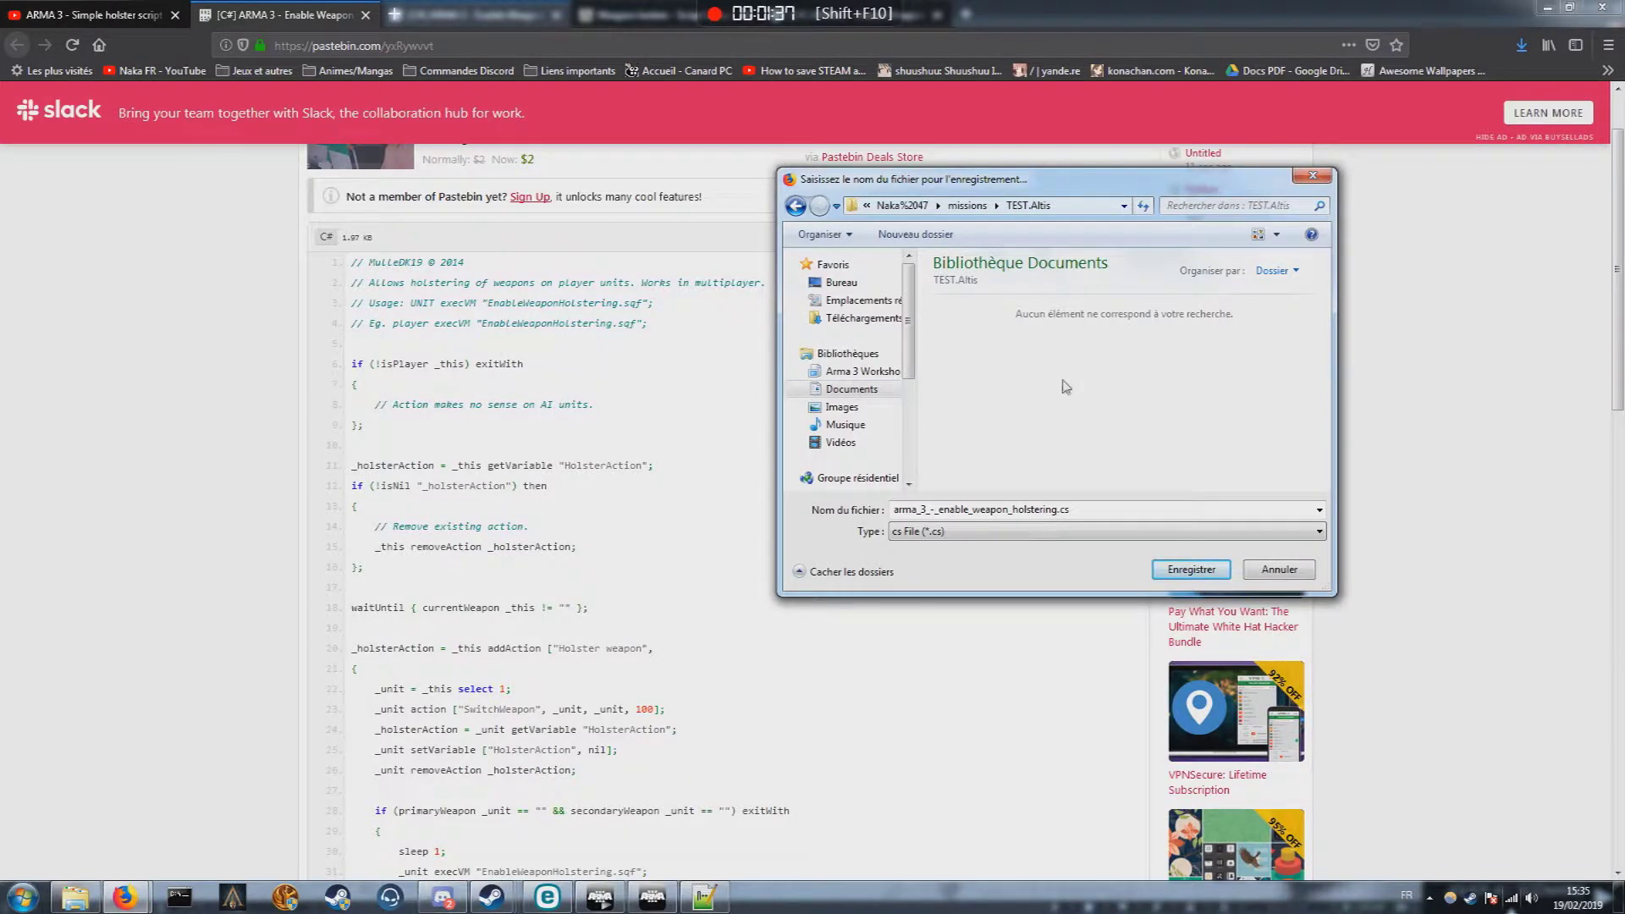
Rename the file to EnableWeaponHolstering.sqf and save it into TEST.Altis.
{"action": "left_click", "coordinate": [1139, 509]}
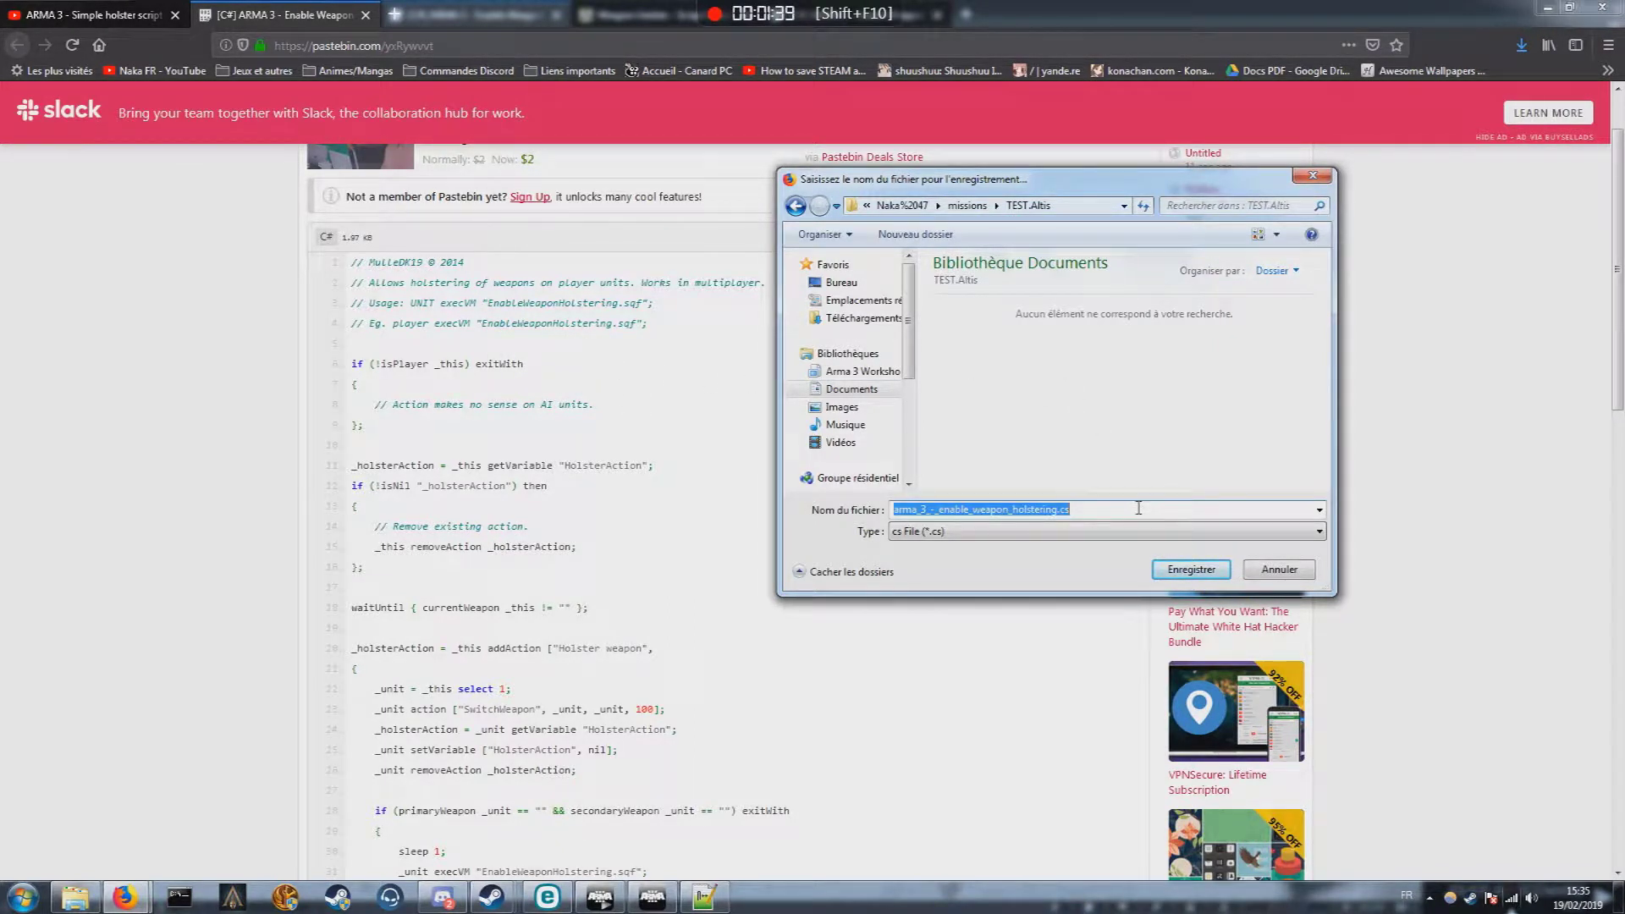
{"action": "key", "text": "BackSpace"}
{"action": "type", "text": "Enable"}
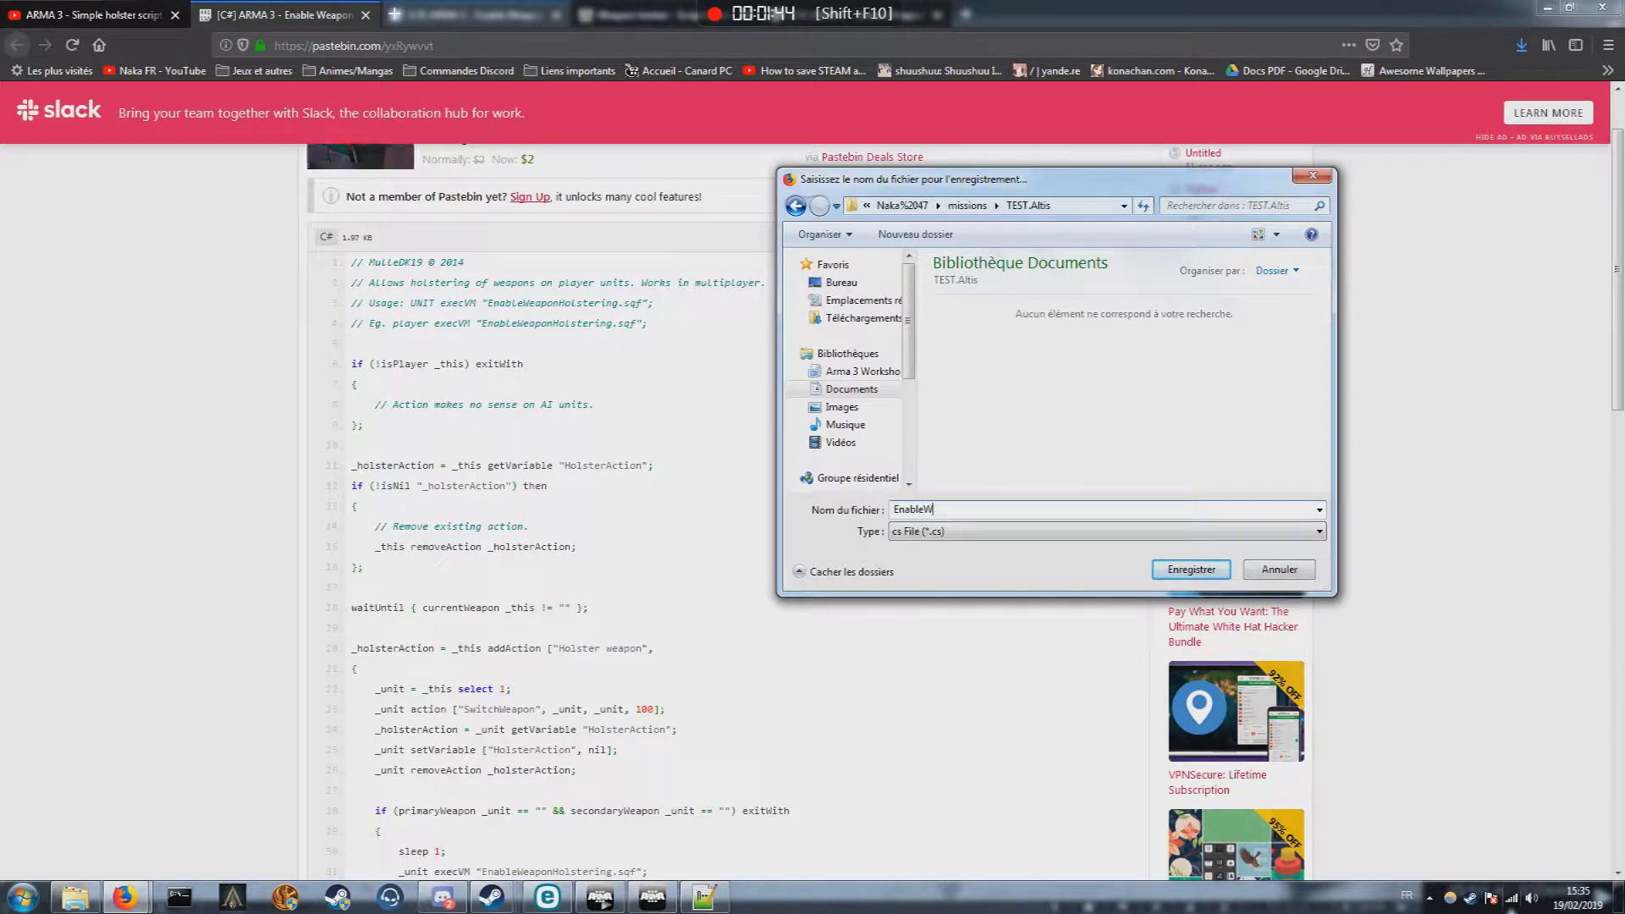
{"action": "type", "text": "Weap"}
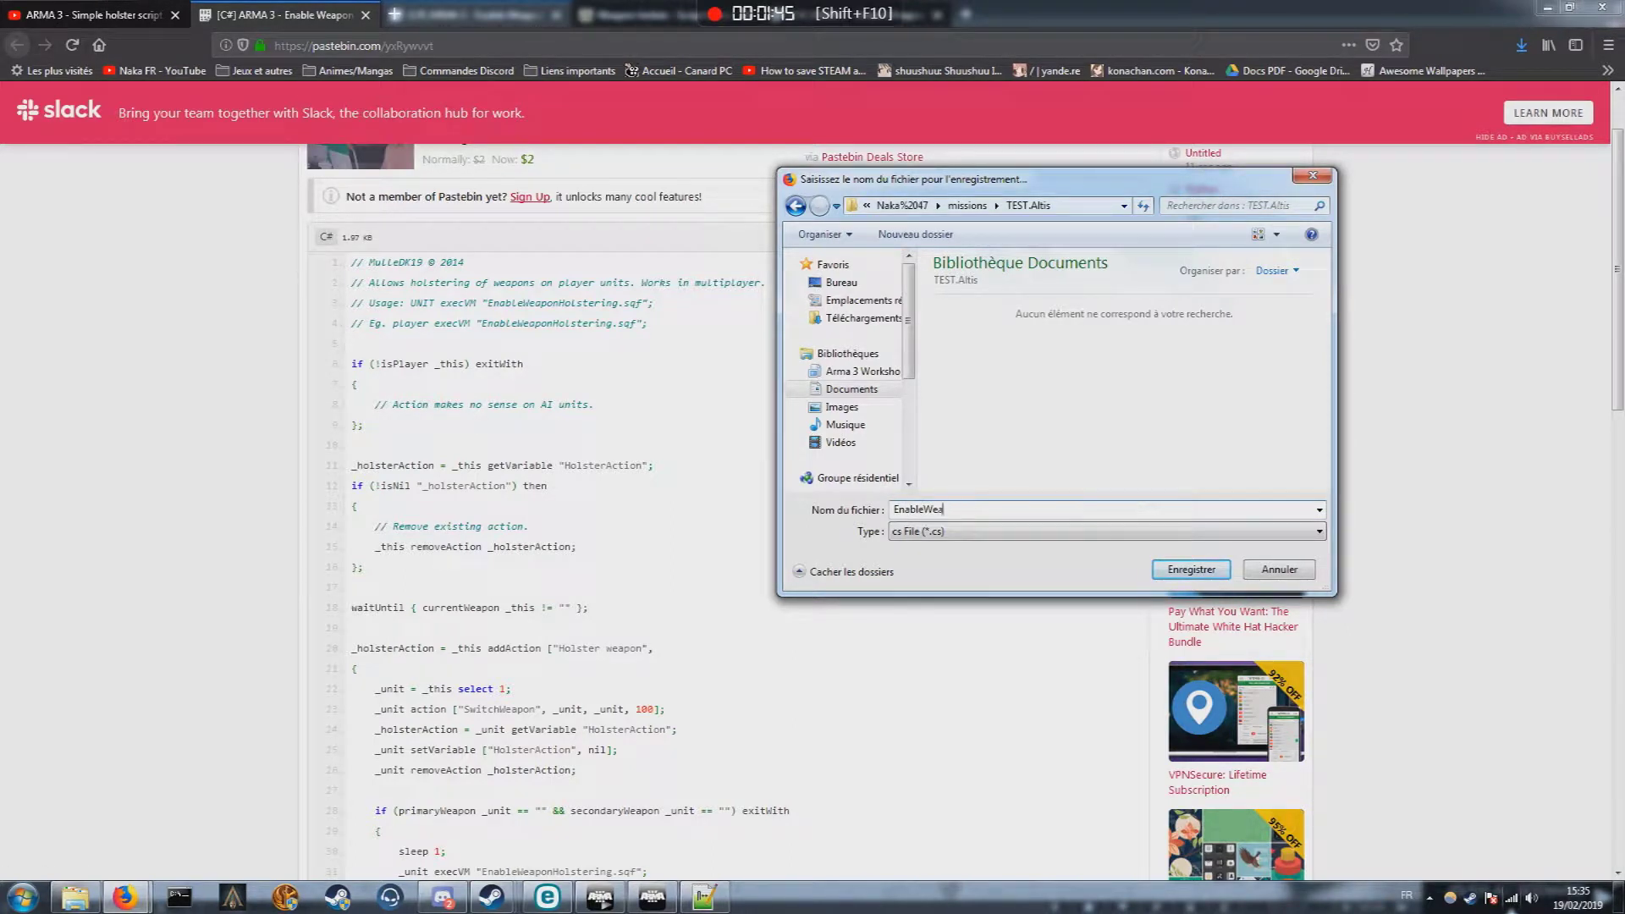
{"action": "type", "text": "onHolstering."}
{"action": "type", "text": "sqf"}
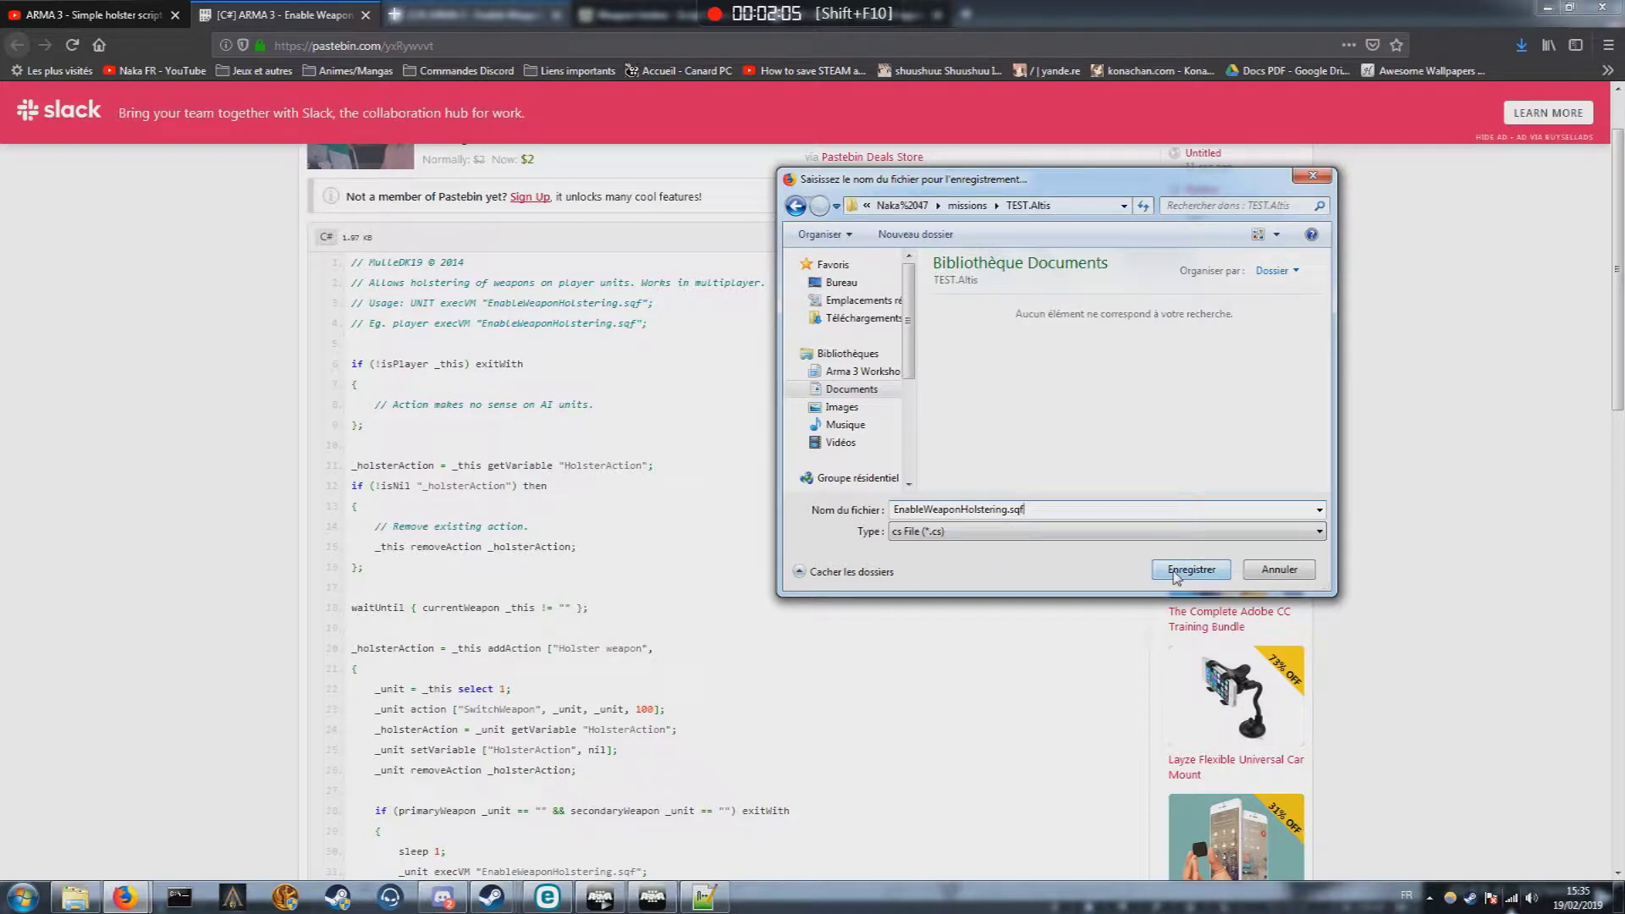
{"action": "left_click", "coordinate": [1189, 569]}
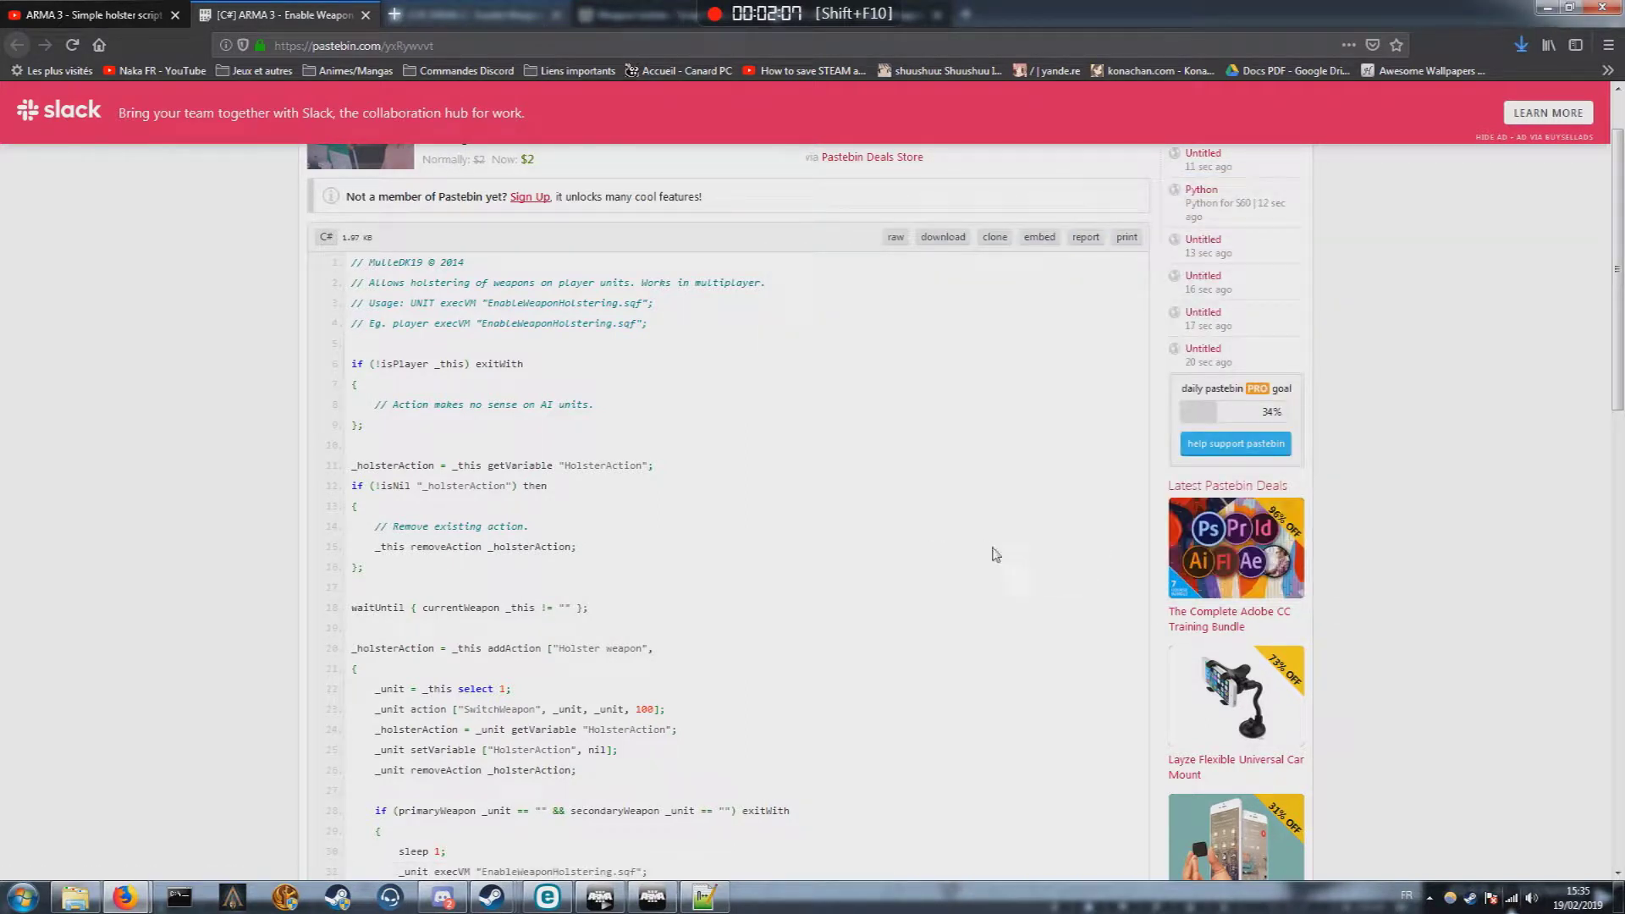
Check the Firefox downloads list to confirm the script download finished.
{"action": "left_click", "coordinate": [1521, 44]}
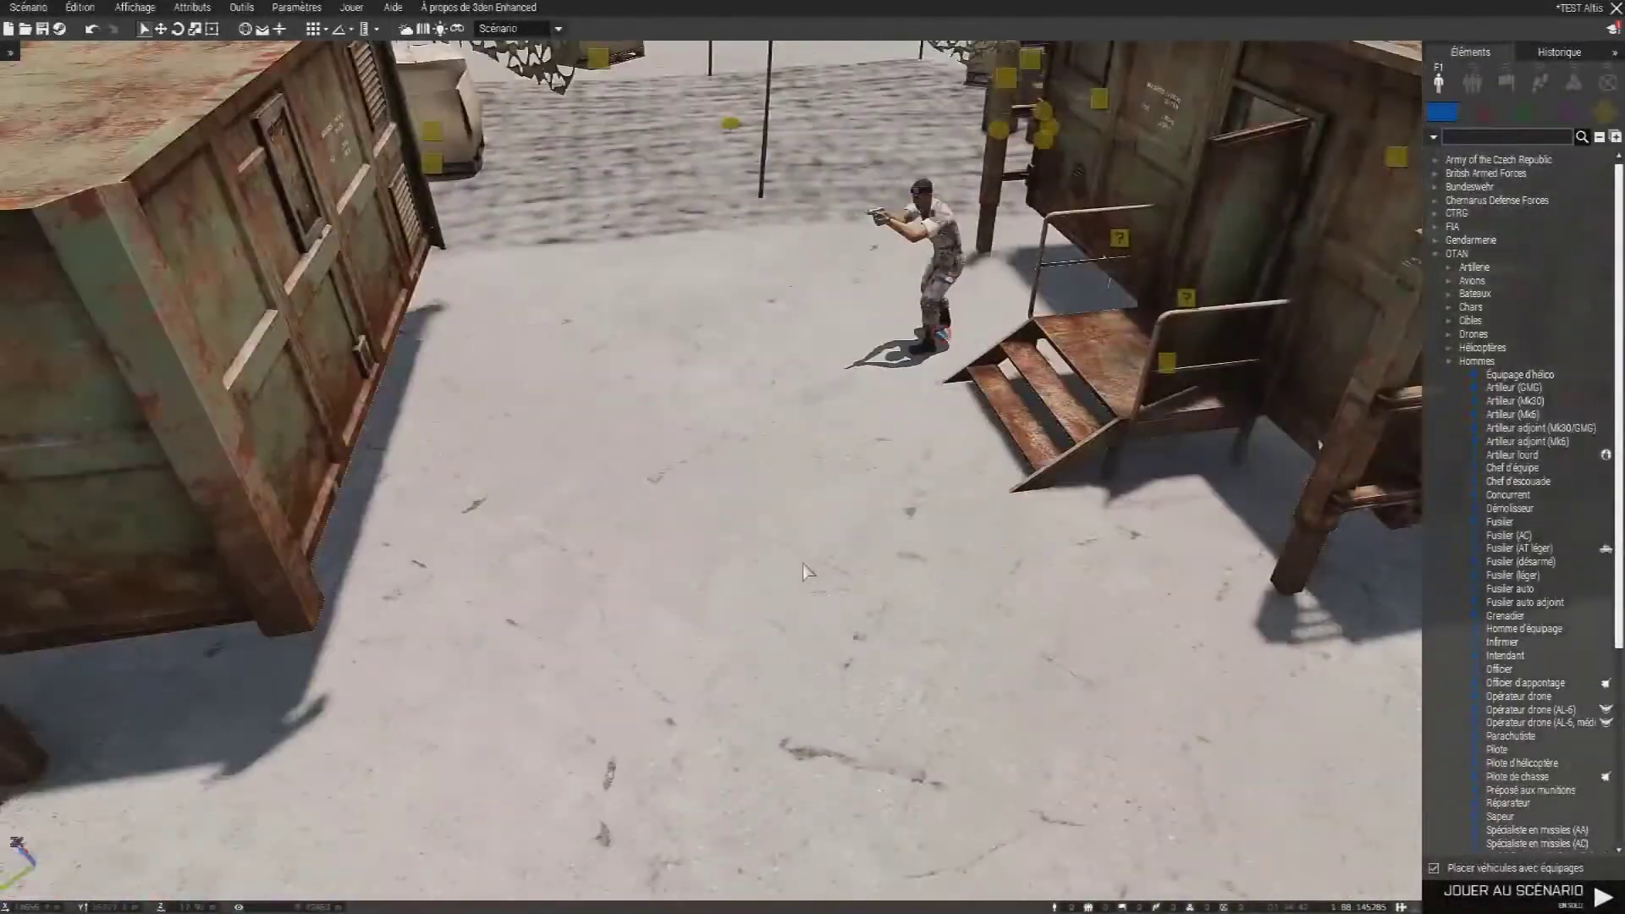
Fly the editor camera to the playerOne soldier by the house stairs.
{"action": "mouse_move", "coordinate": [859, 588]}
{"action": "right_mouse_down"}
{"action": "mouse_move", "coordinate": [559, 469]}
{"action": "mouse_move", "coordinate": [375, 489]}
{"action": "mouse_move", "coordinate": [26, 584]}
{"action": "mouse_move", "coordinate": [813, 419]}
{"action": "right_mouse_up"}
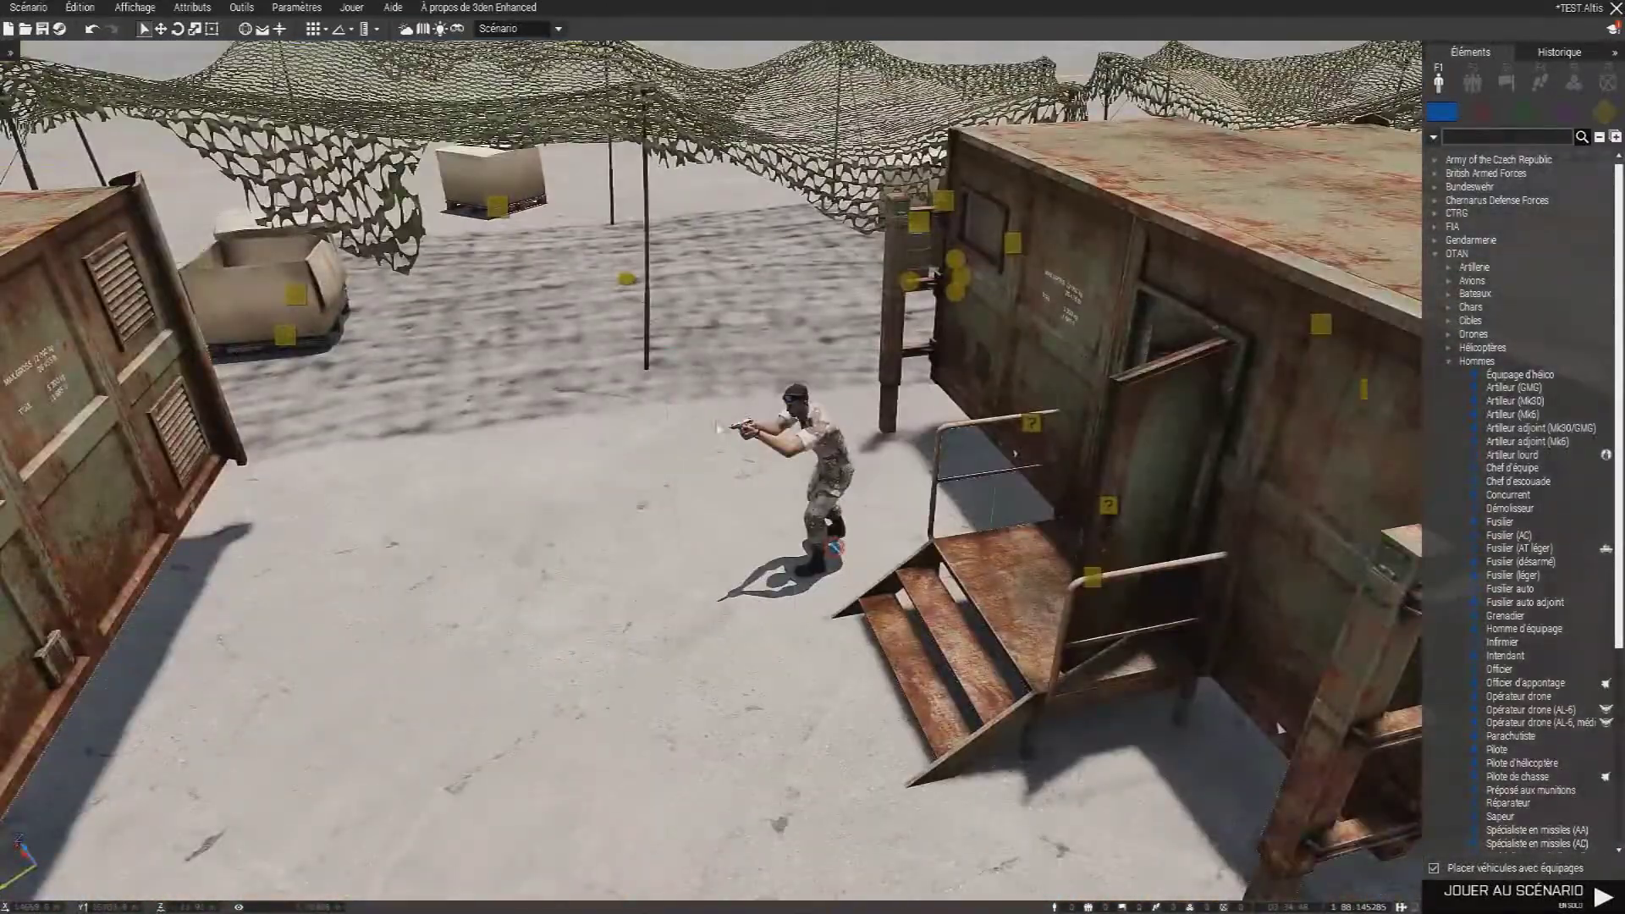
{"action": "double_click", "coordinate": [813, 432]}
{"action": "key", "text": "Escape"}
{"action": "mouse_move", "coordinate": [787, 432]}
{"action": "right_mouse_down"}
{"action": "mouse_move", "coordinate": [220, 430]}
{"action": "mouse_move", "coordinate": [863, 442]}
{"action": "mouse_move", "coordinate": [788, 483]}
{"action": "right_mouse_up"}
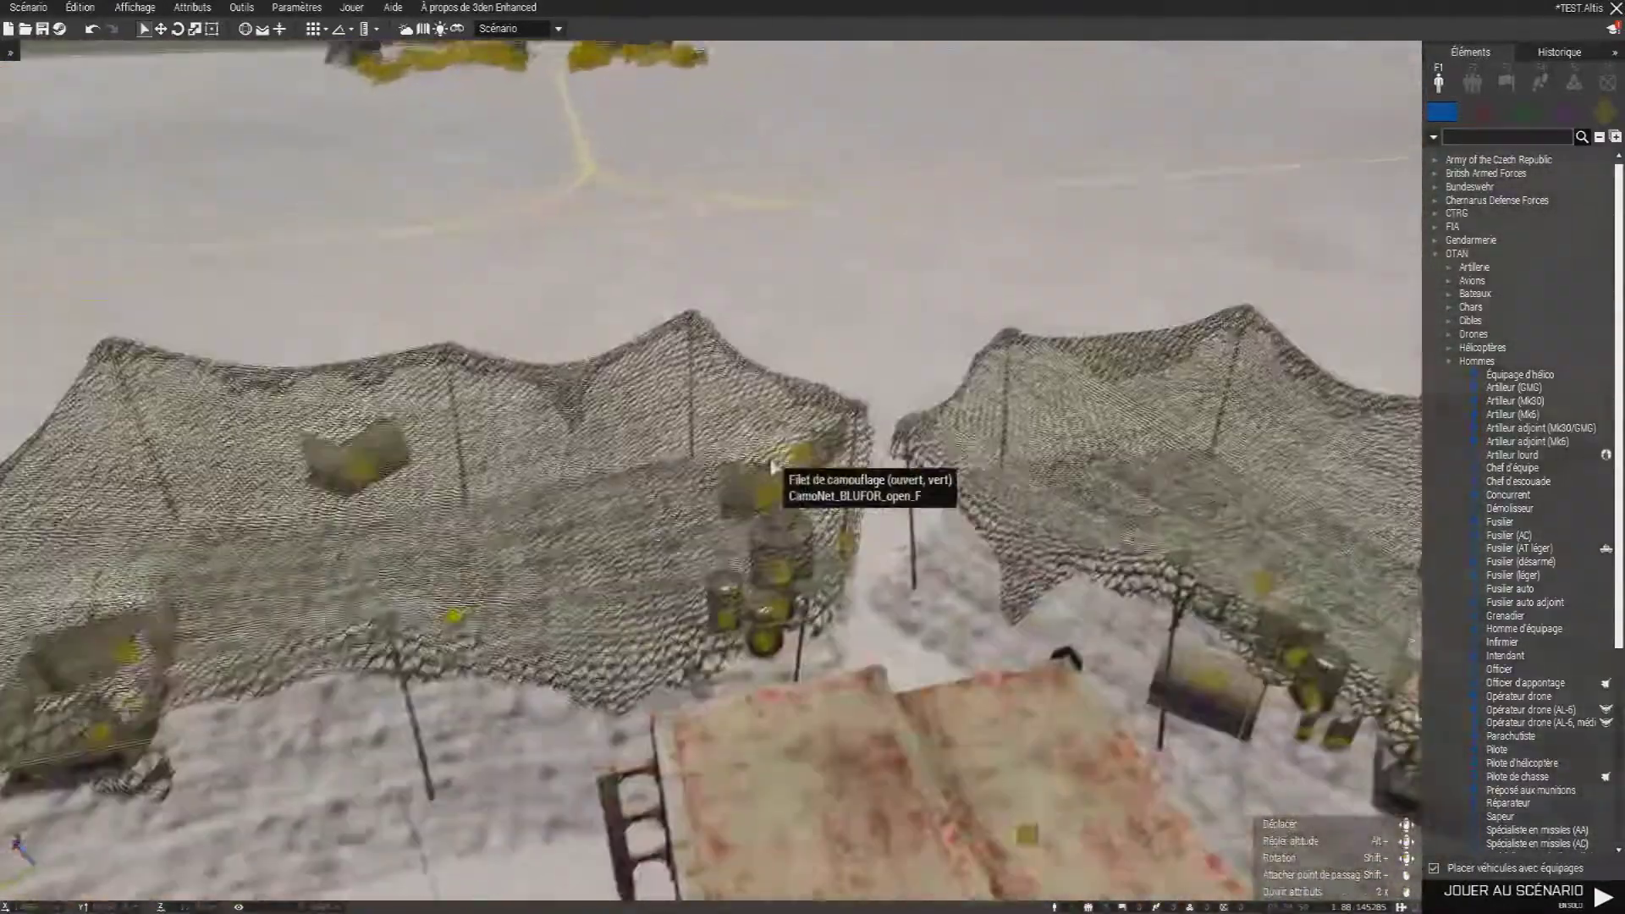
{"action": "scroll", "coordinate": [1317, 548], "scroll_direction": "up", "scroll_amount": 4}
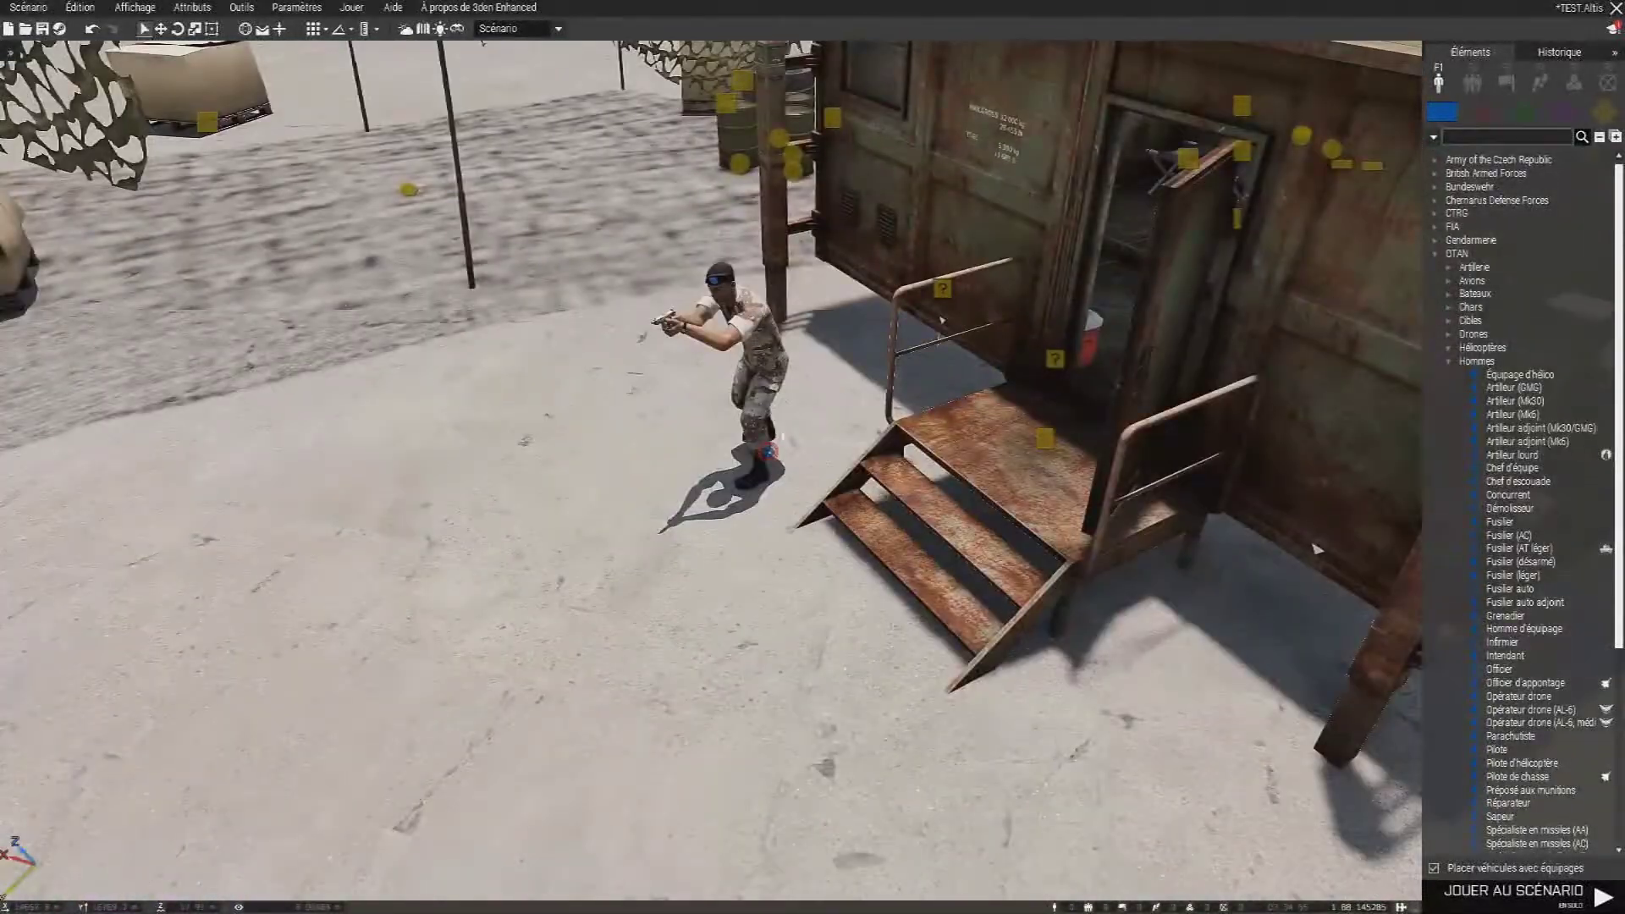
Open playerOne's attributes and review the execVM init line and the variable name.
{"action": "double_click", "coordinate": [768, 452]}
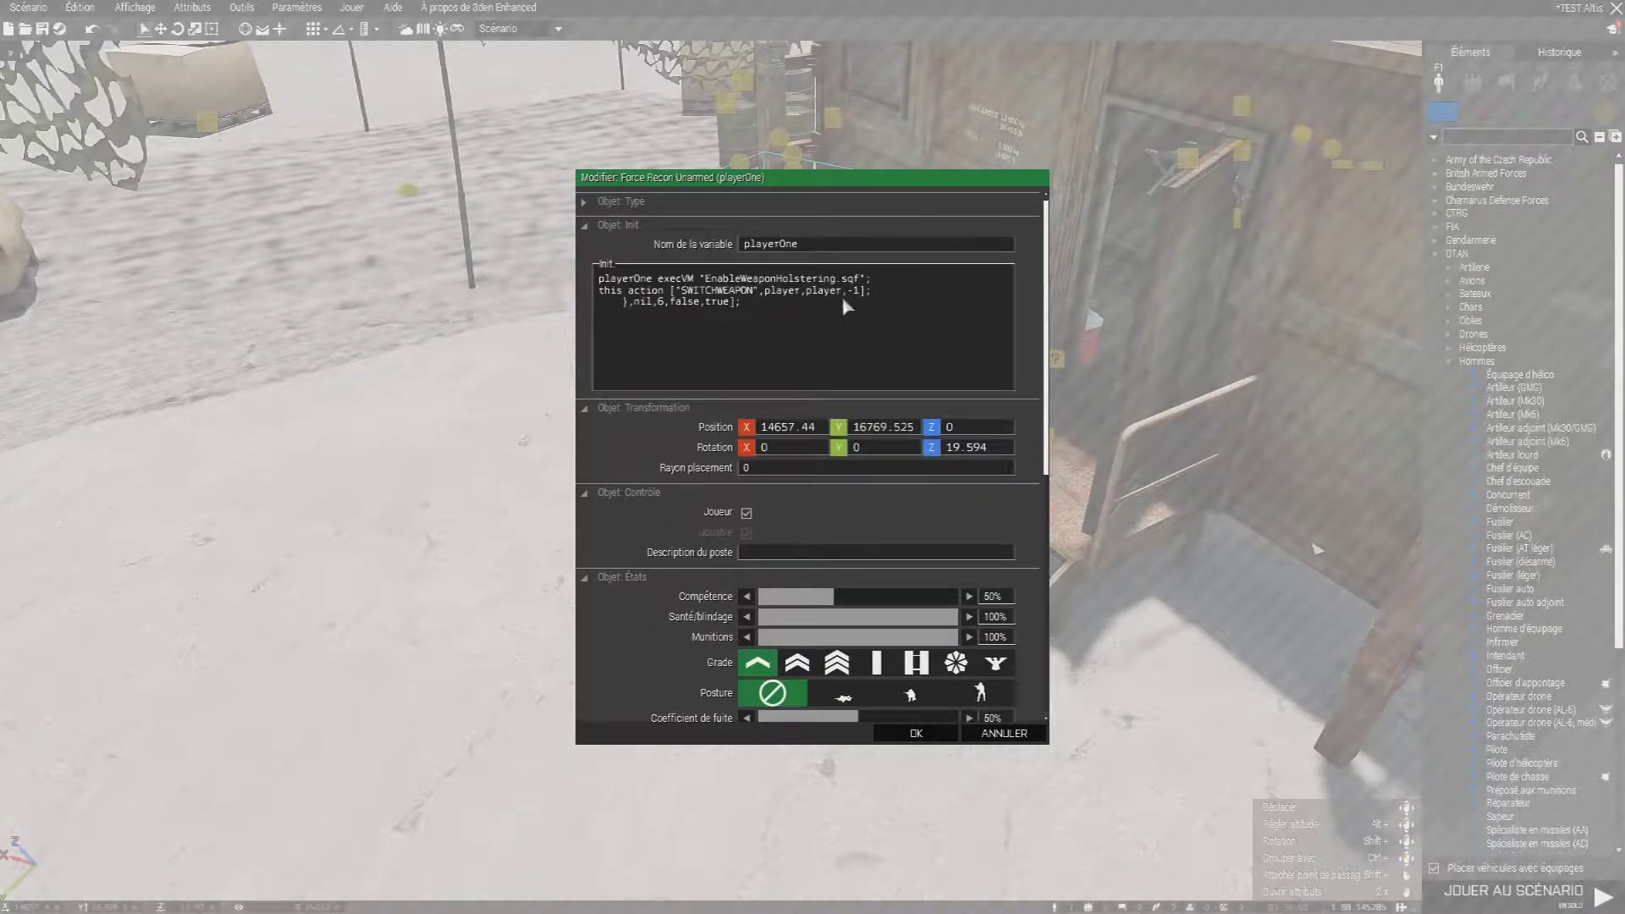
{"action": "left_click_drag", "start_coordinate": [896, 282], "coordinate": [364, 276]}
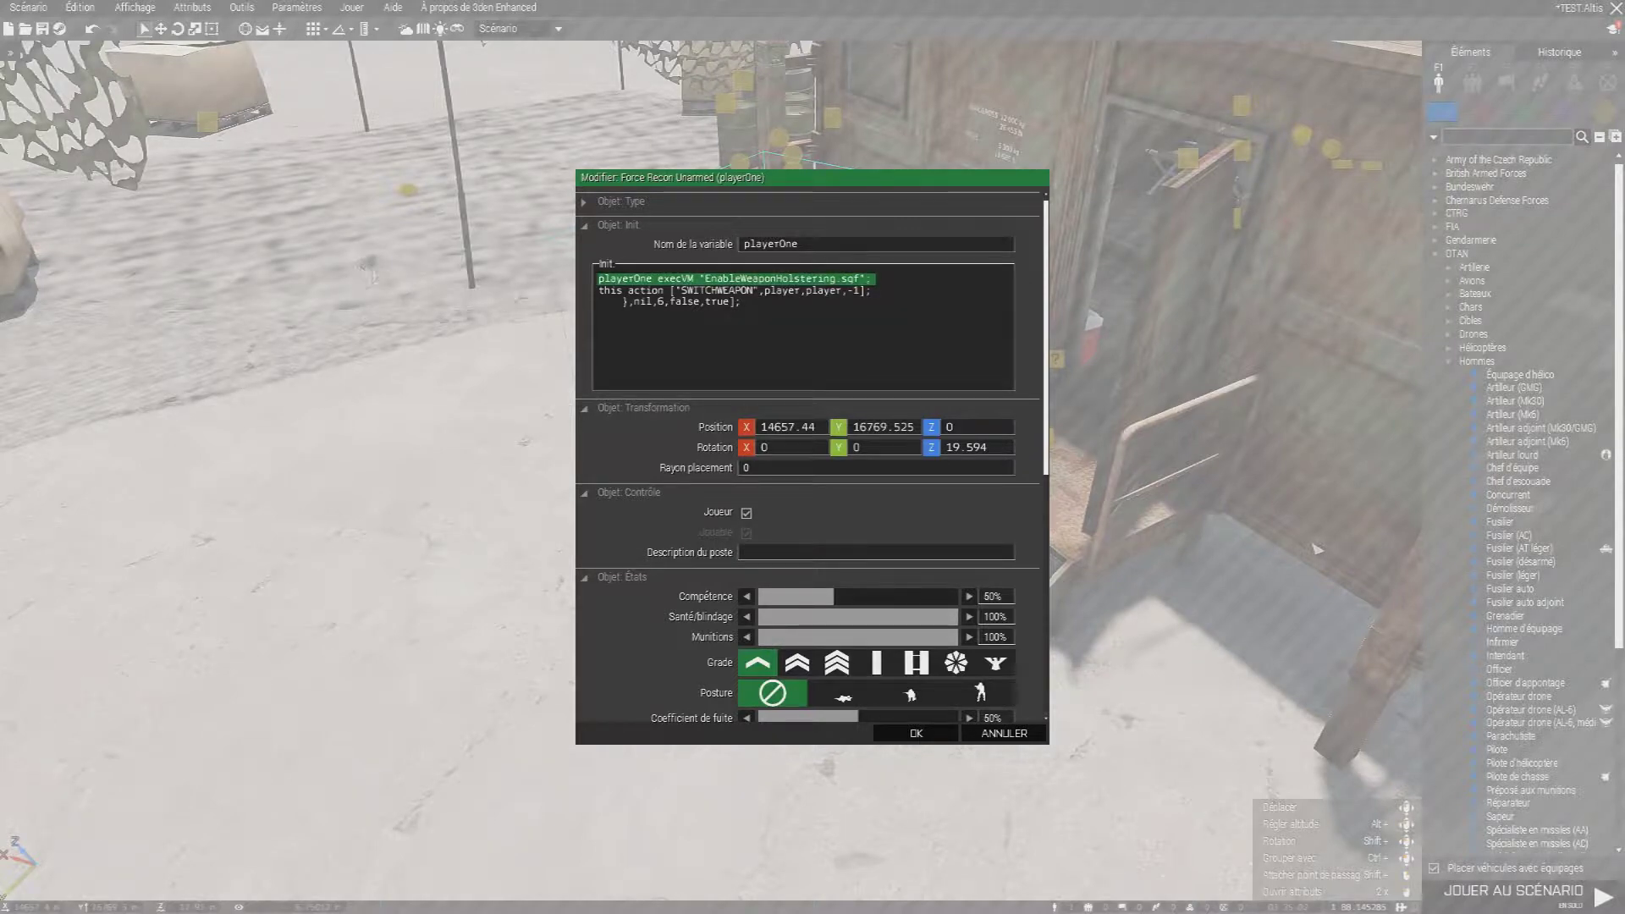
{"action": "left_click", "coordinate": [893, 275]}
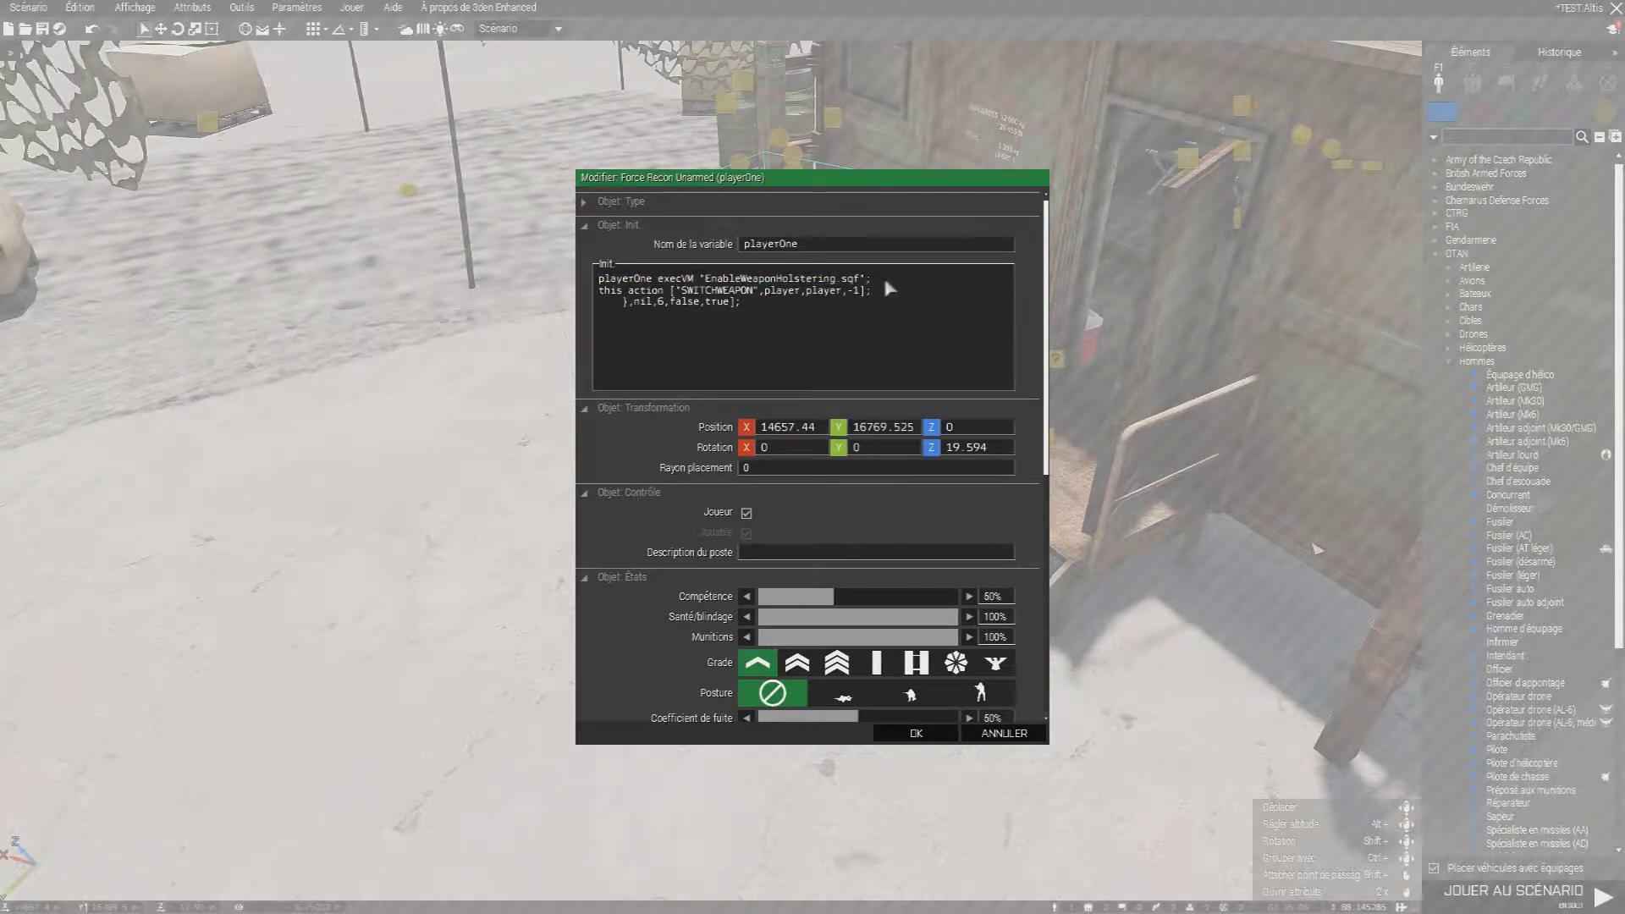
{"action": "left_click_drag", "start_coordinate": [877, 277], "coordinate": [592, 288]}
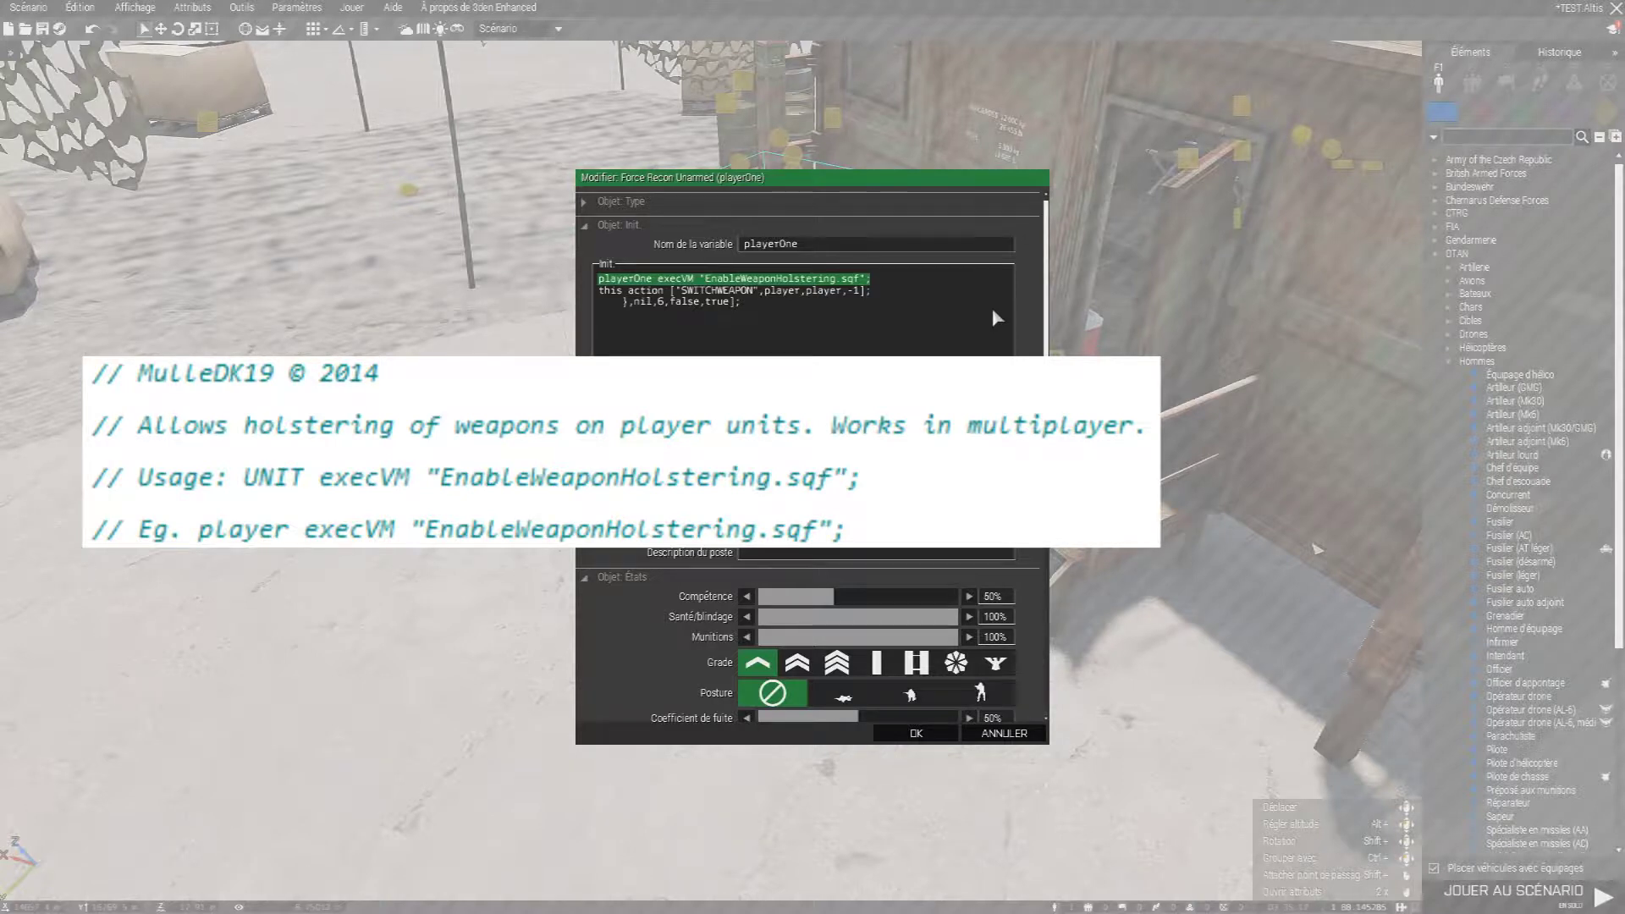
{"action": "left_click", "coordinate": [991, 308]}
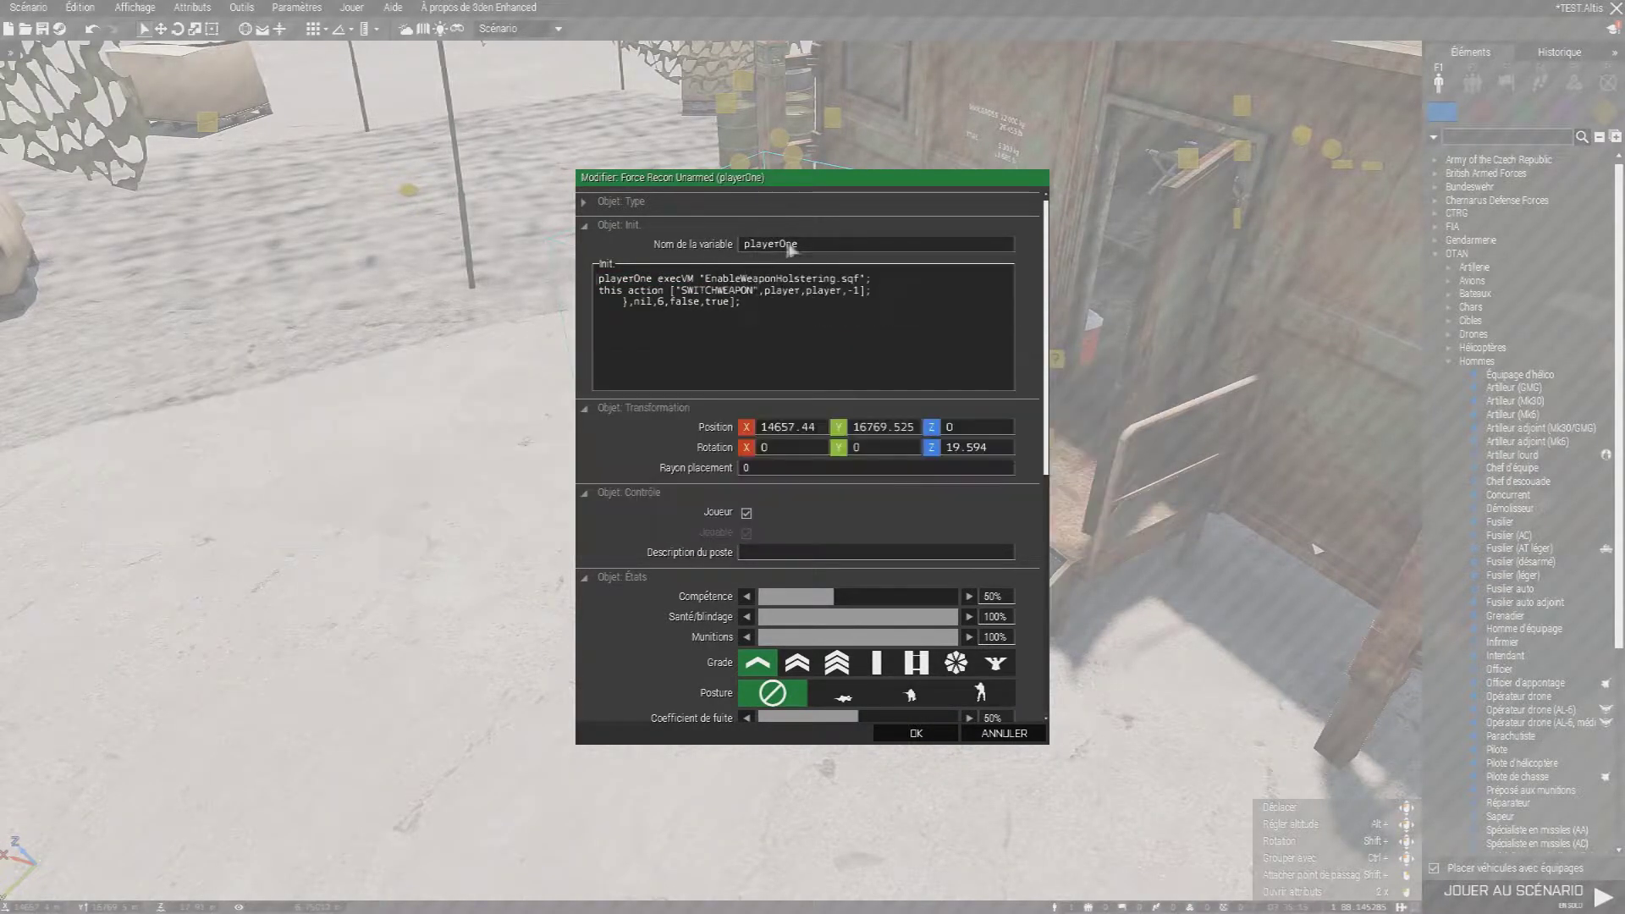
{"action": "left_click_drag", "start_coordinate": [812, 244], "coordinate": [723, 260]}
{"action": "left_click", "coordinate": [827, 286]}
Review the SWITCHWEAPON action line and EnableWeaponHolstering.sqf call, then confirm with OK.
{"action": "double_click", "coordinate": [622, 279]}
{"action": "type", "text": "this"}
{"action": "left_click_drag", "start_coordinate": [627, 277], "coordinate": [1018, 321]}
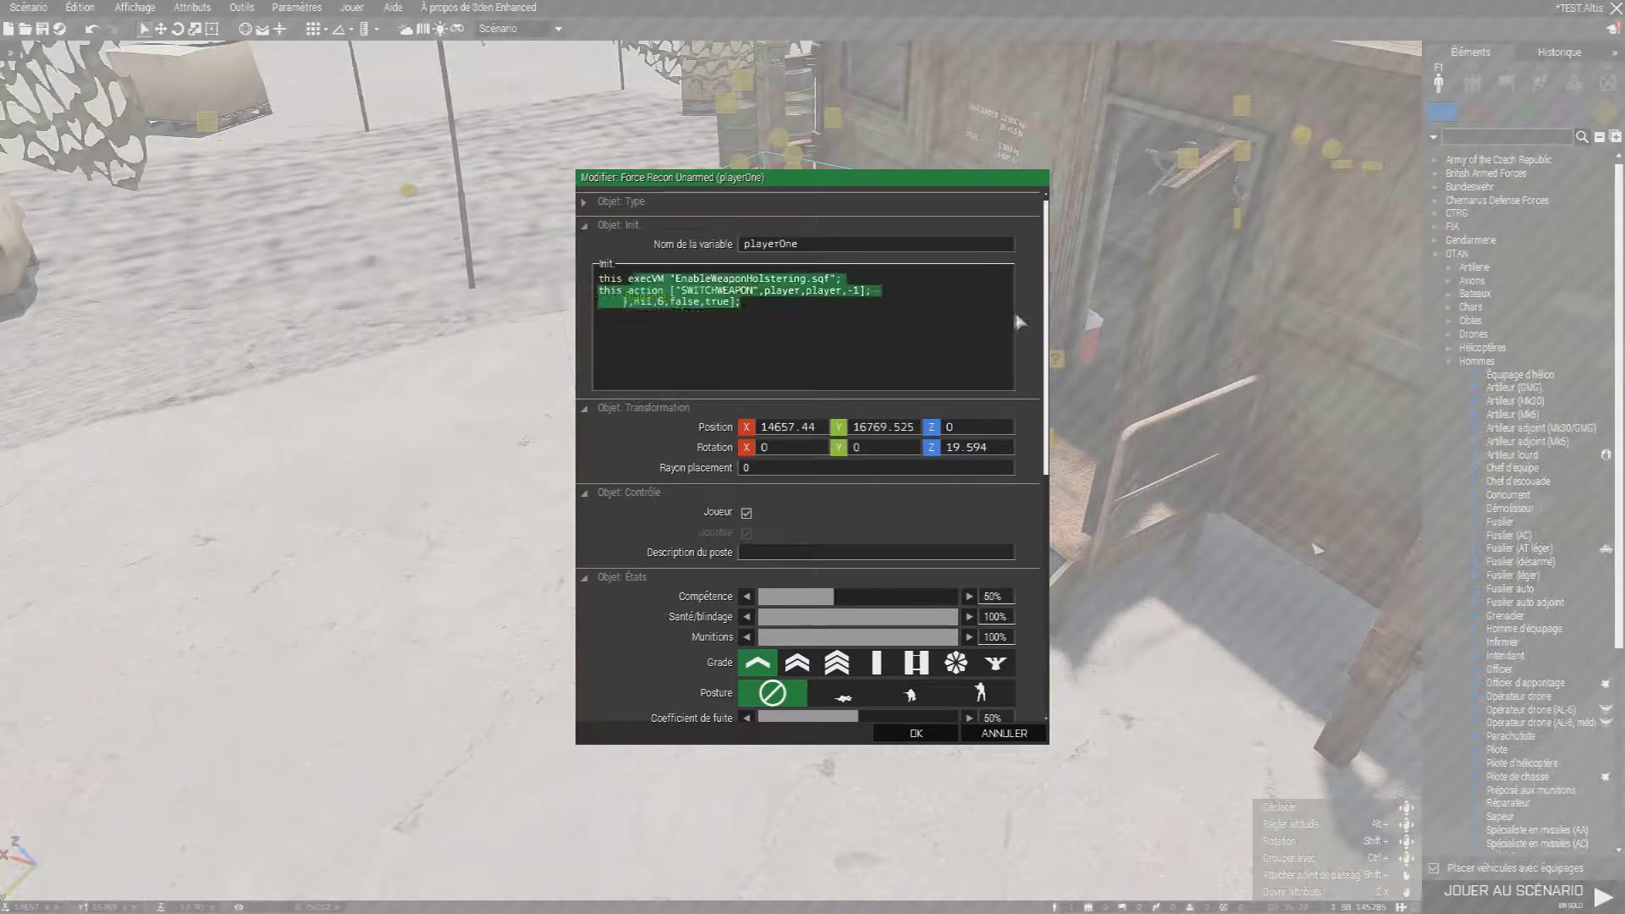
{"action": "triple_click", "coordinate": [629, 290]}
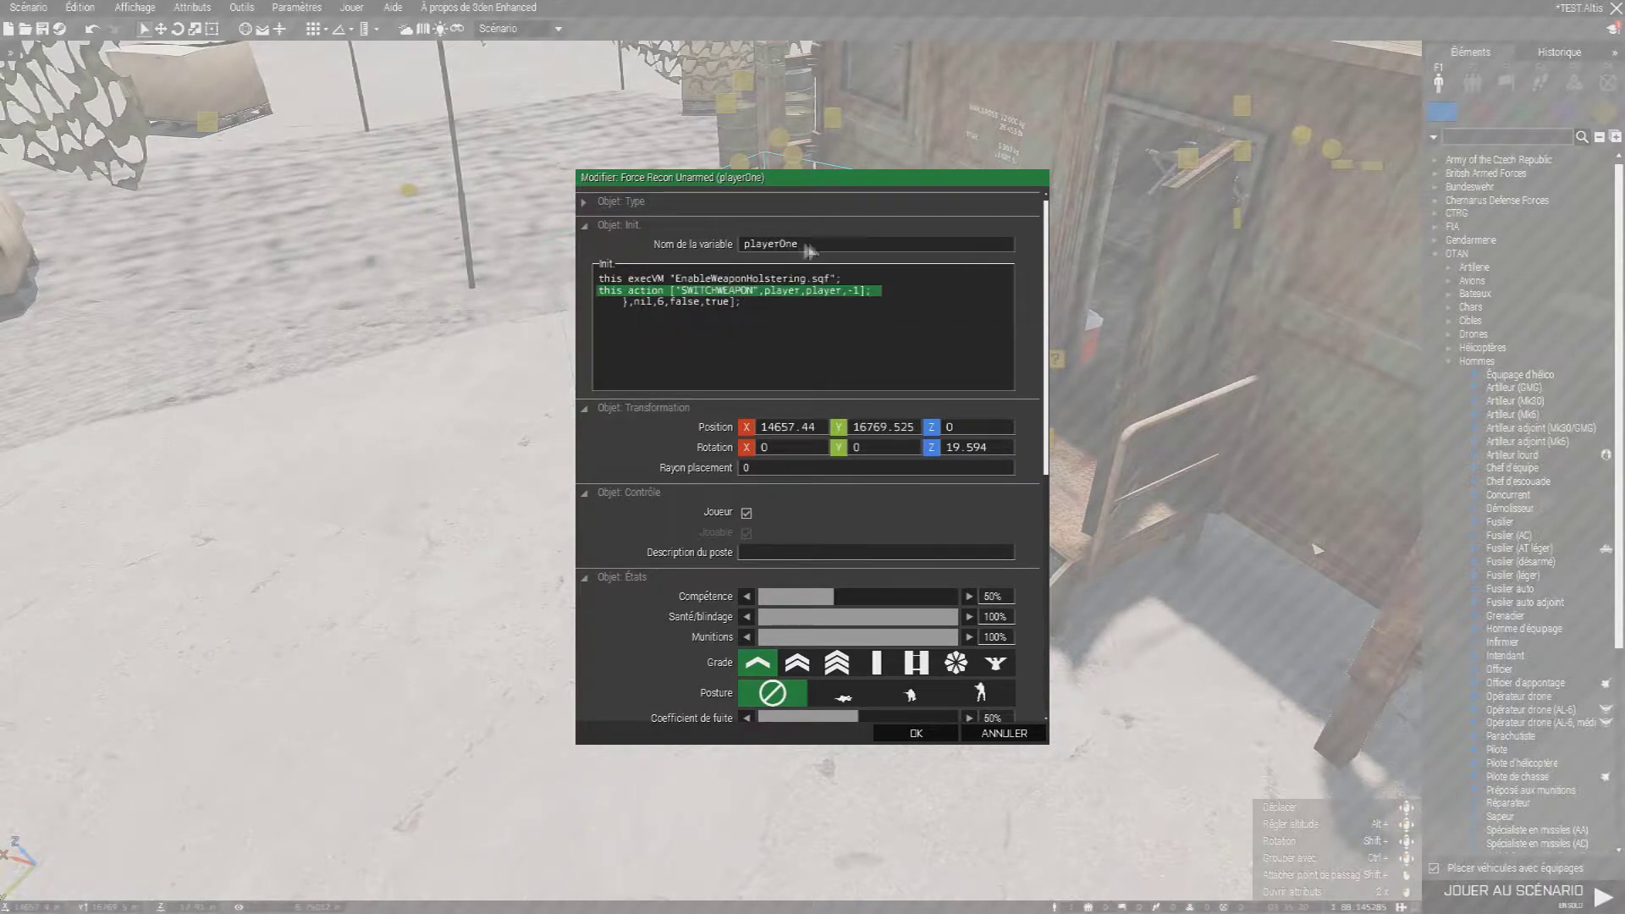
{"action": "double_click", "coordinate": [609, 279]}
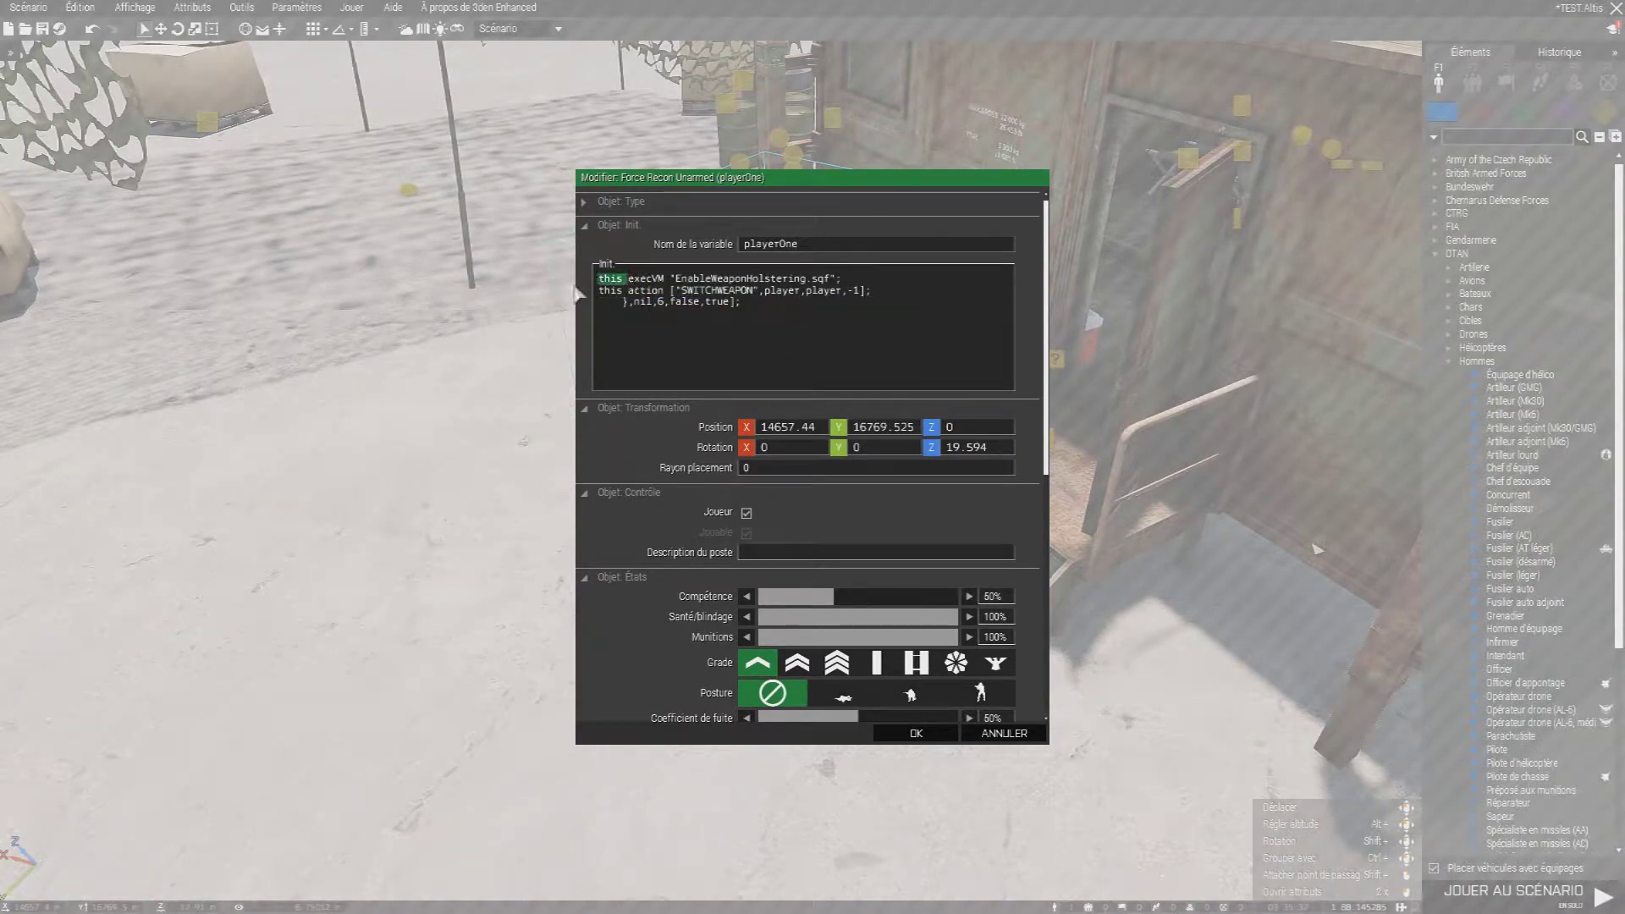
{"action": "type", "text": "player"}
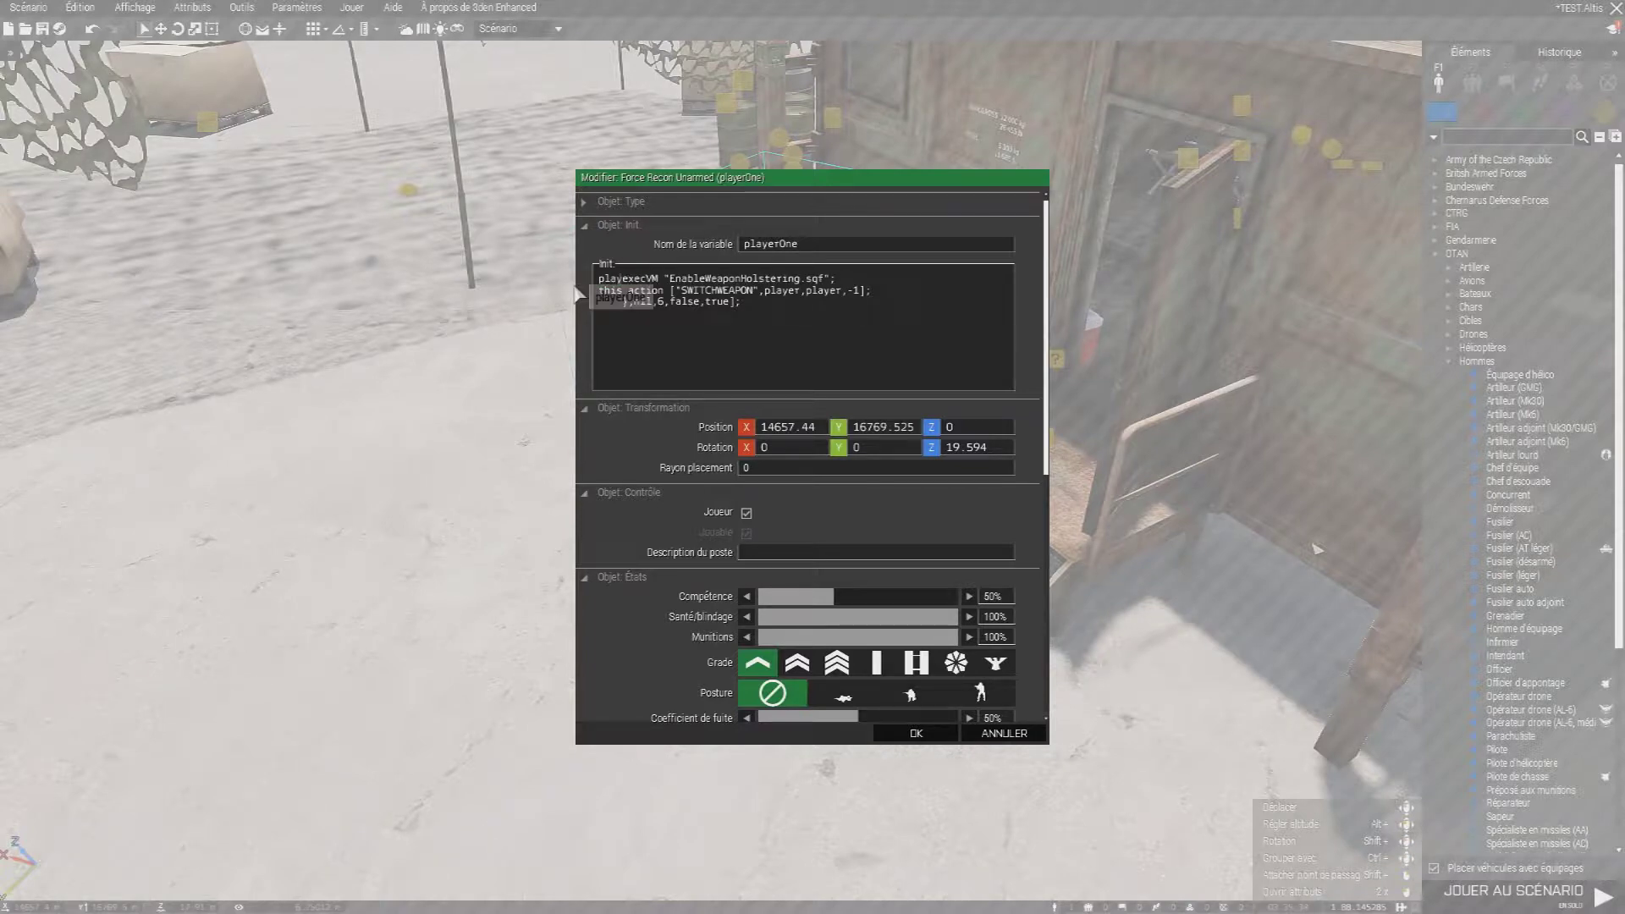
{"action": "type", "text": "One"}
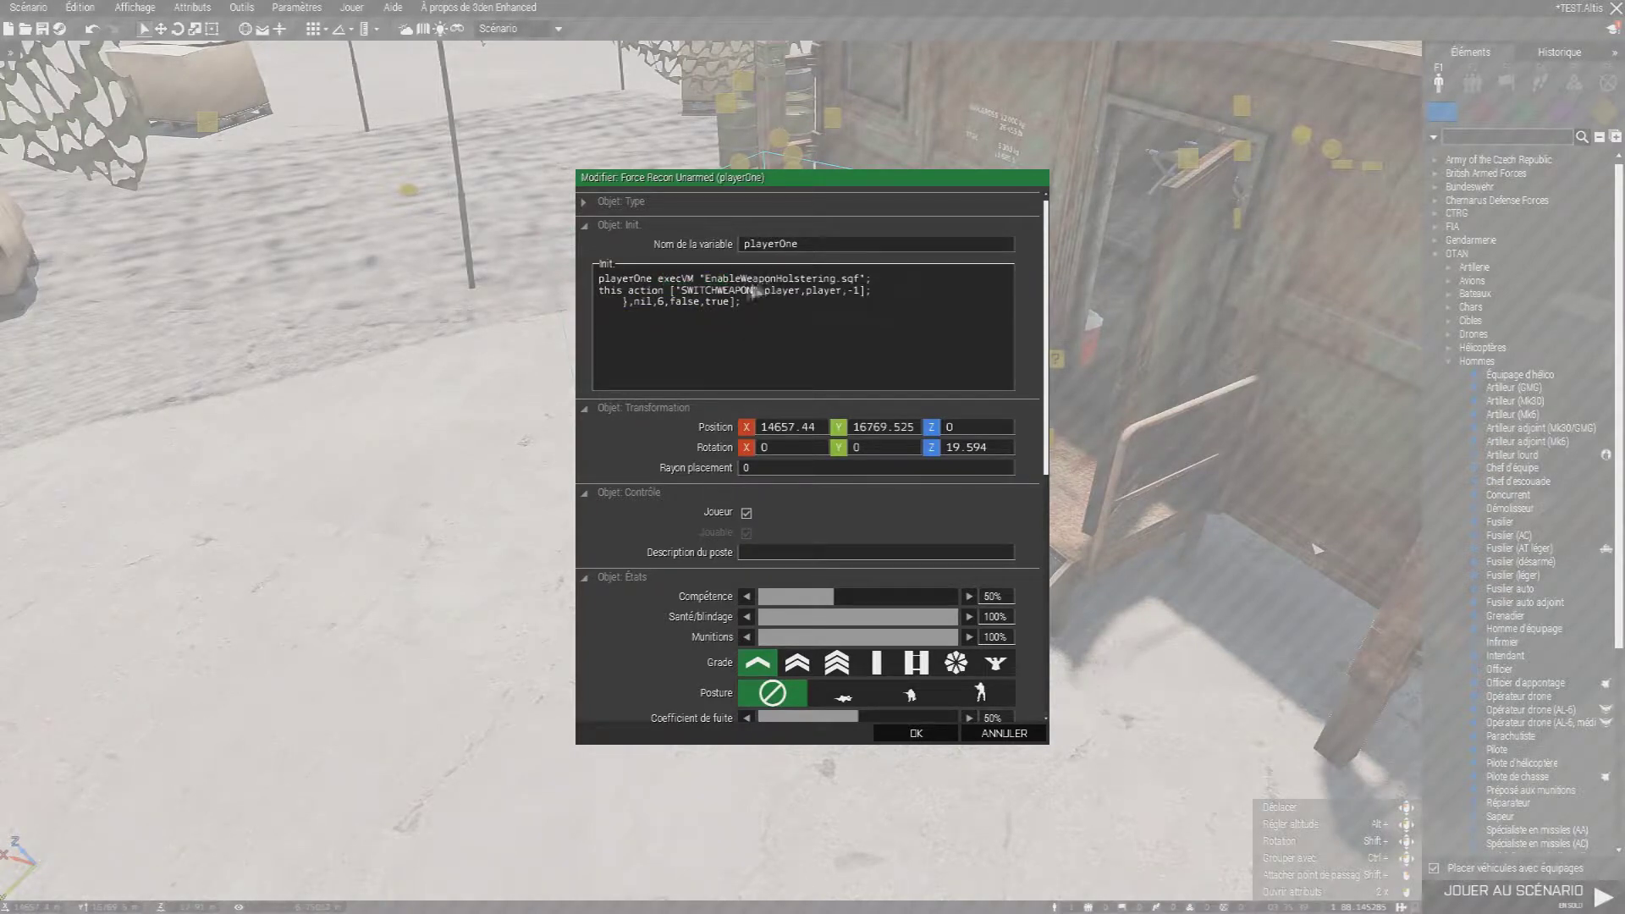
{"action": "left_click_drag", "start_coordinate": [707, 279], "coordinate": [871, 291]}
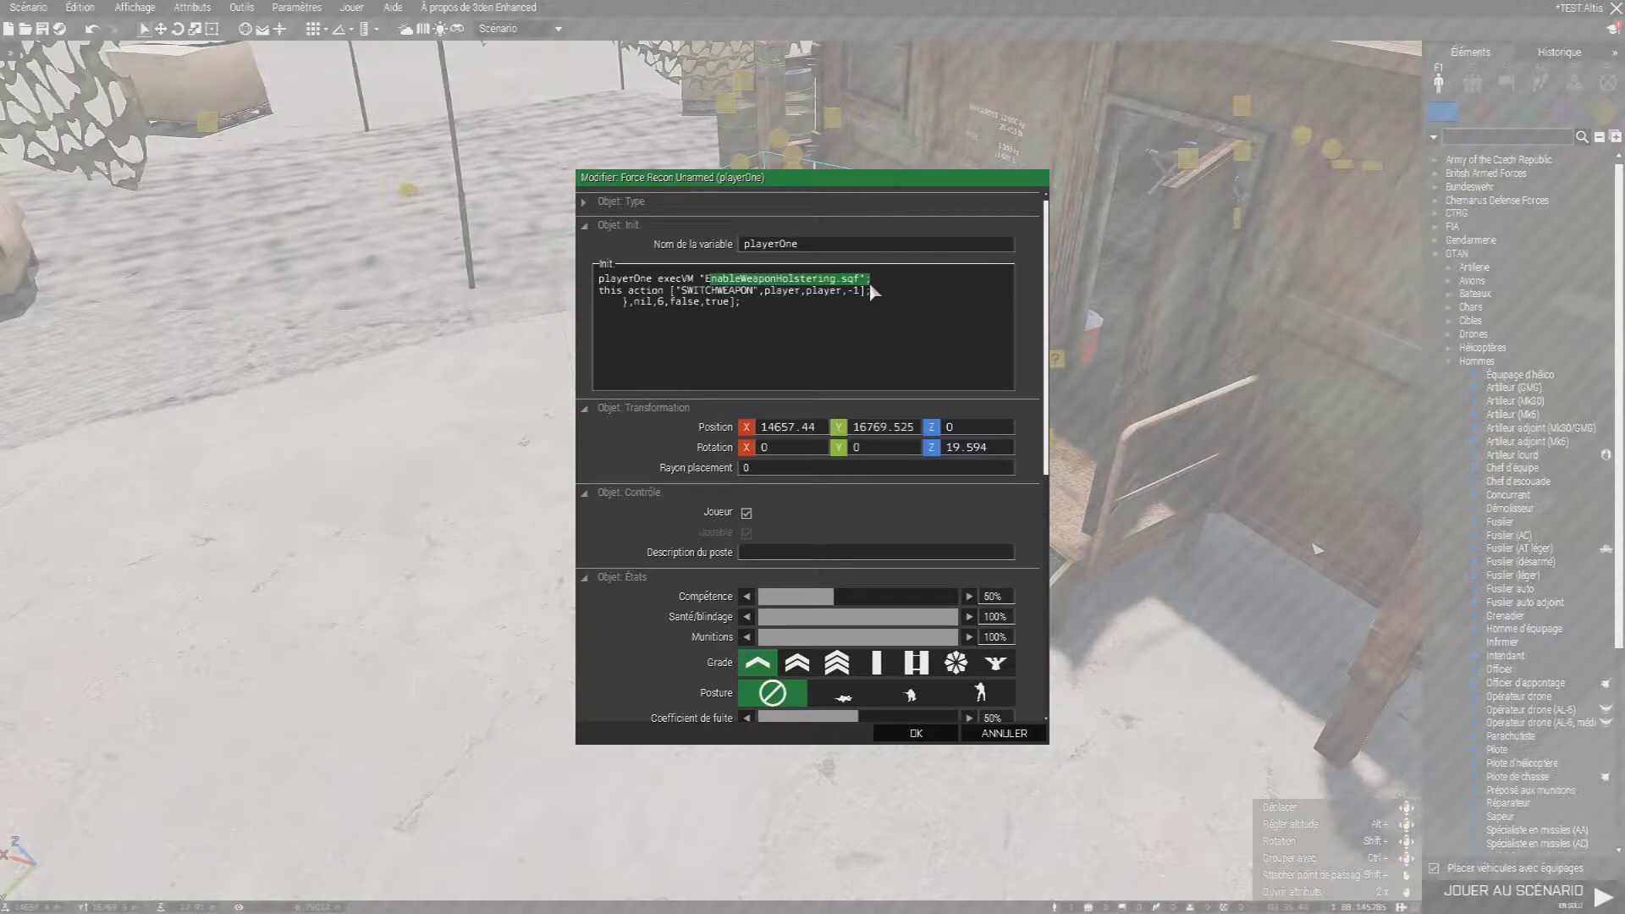
{"action": "left_click", "coordinate": [751, 308]}
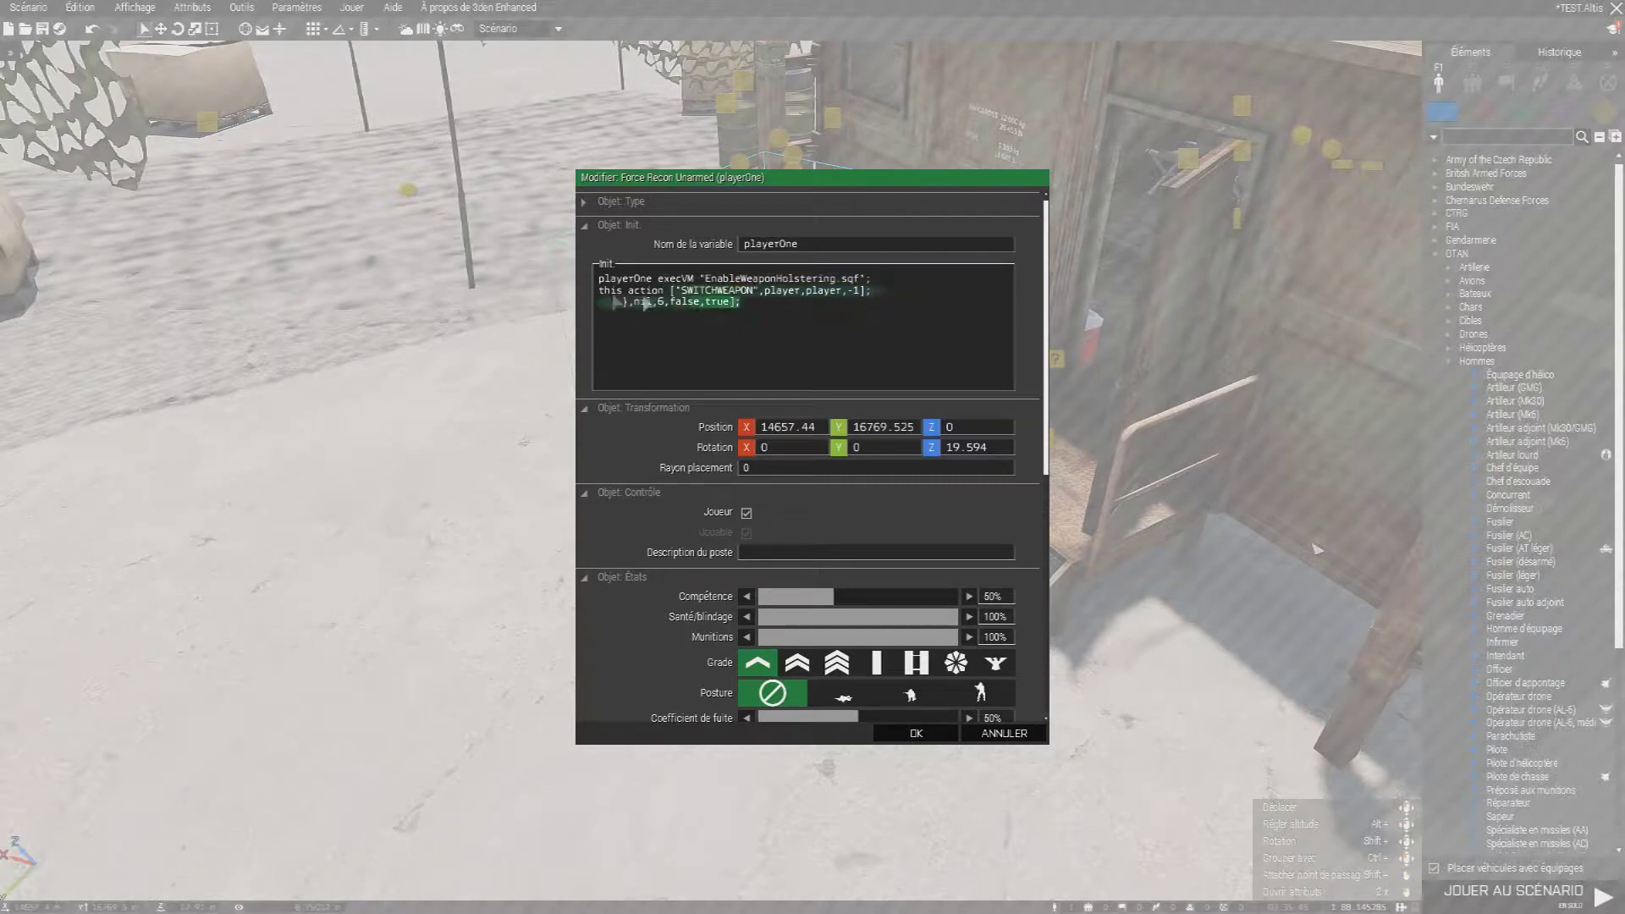
{"action": "left_click_drag", "start_coordinate": [754, 302], "coordinate": [552, 296]}
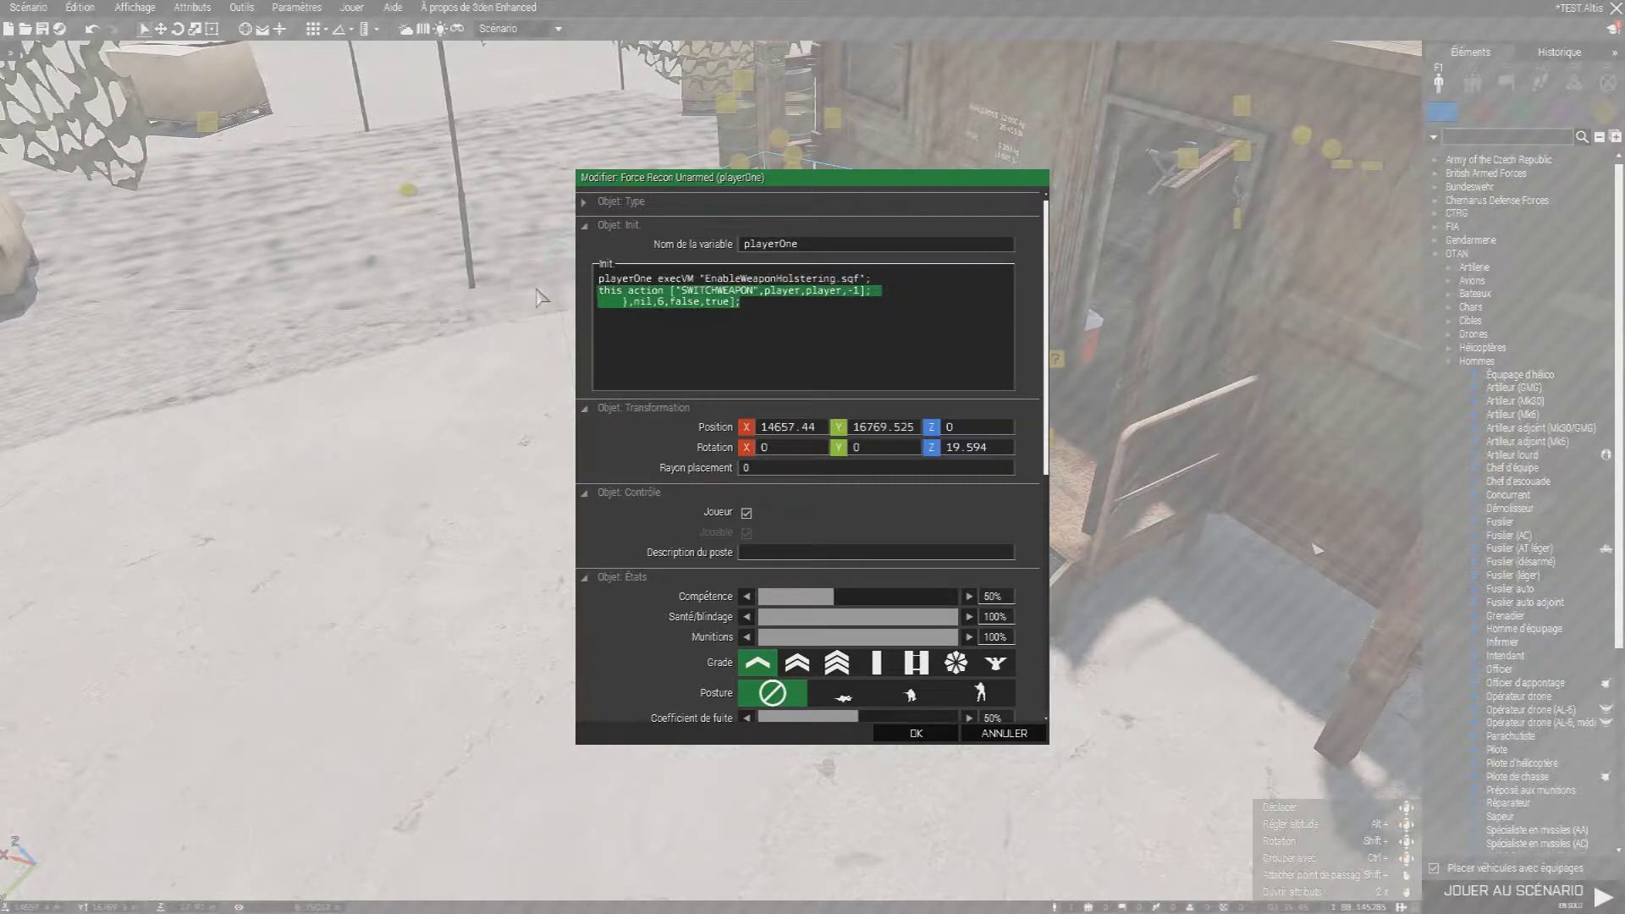
{"action": "left_click", "coordinate": [749, 305]}
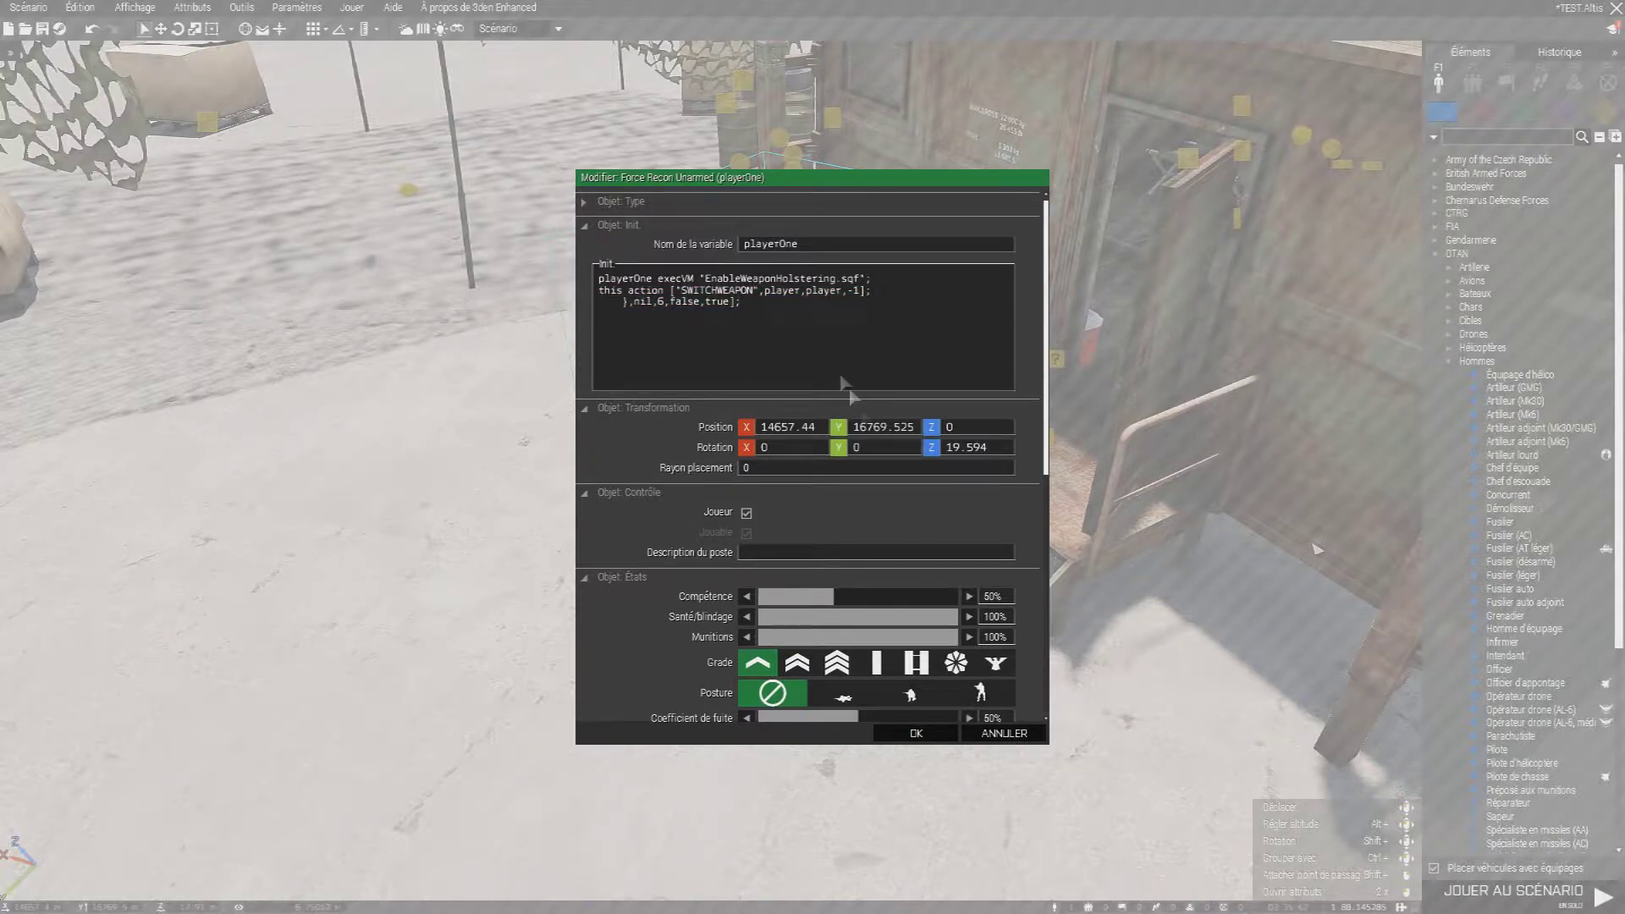
{"action": "left_click", "coordinate": [915, 733]}
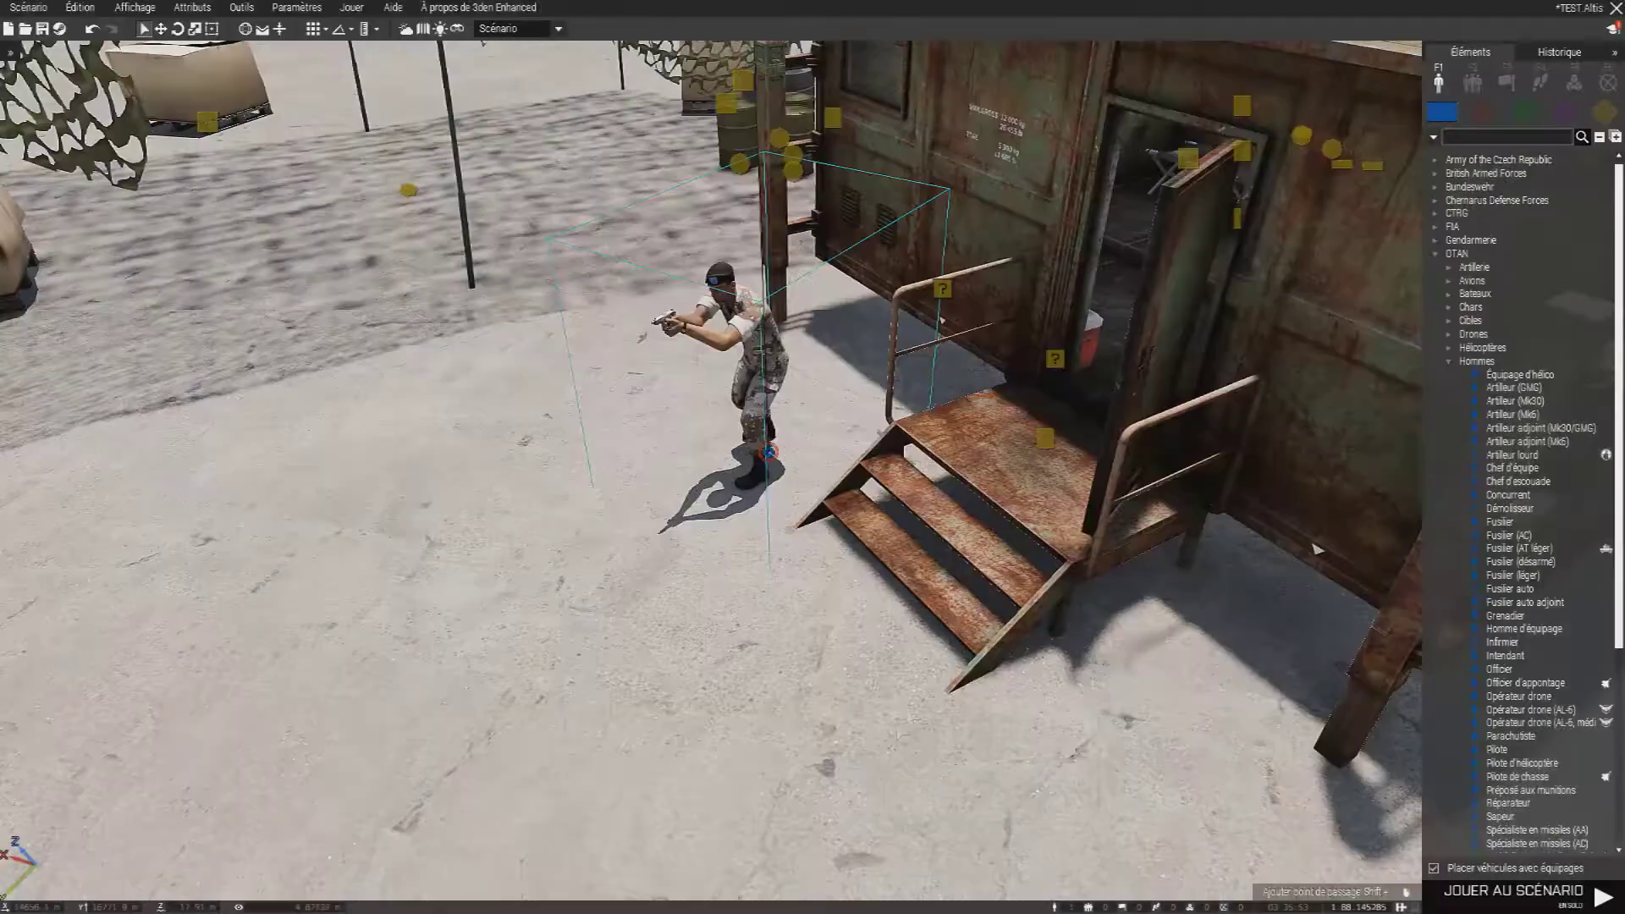
{"action": "double_click", "coordinate": [759, 362]}
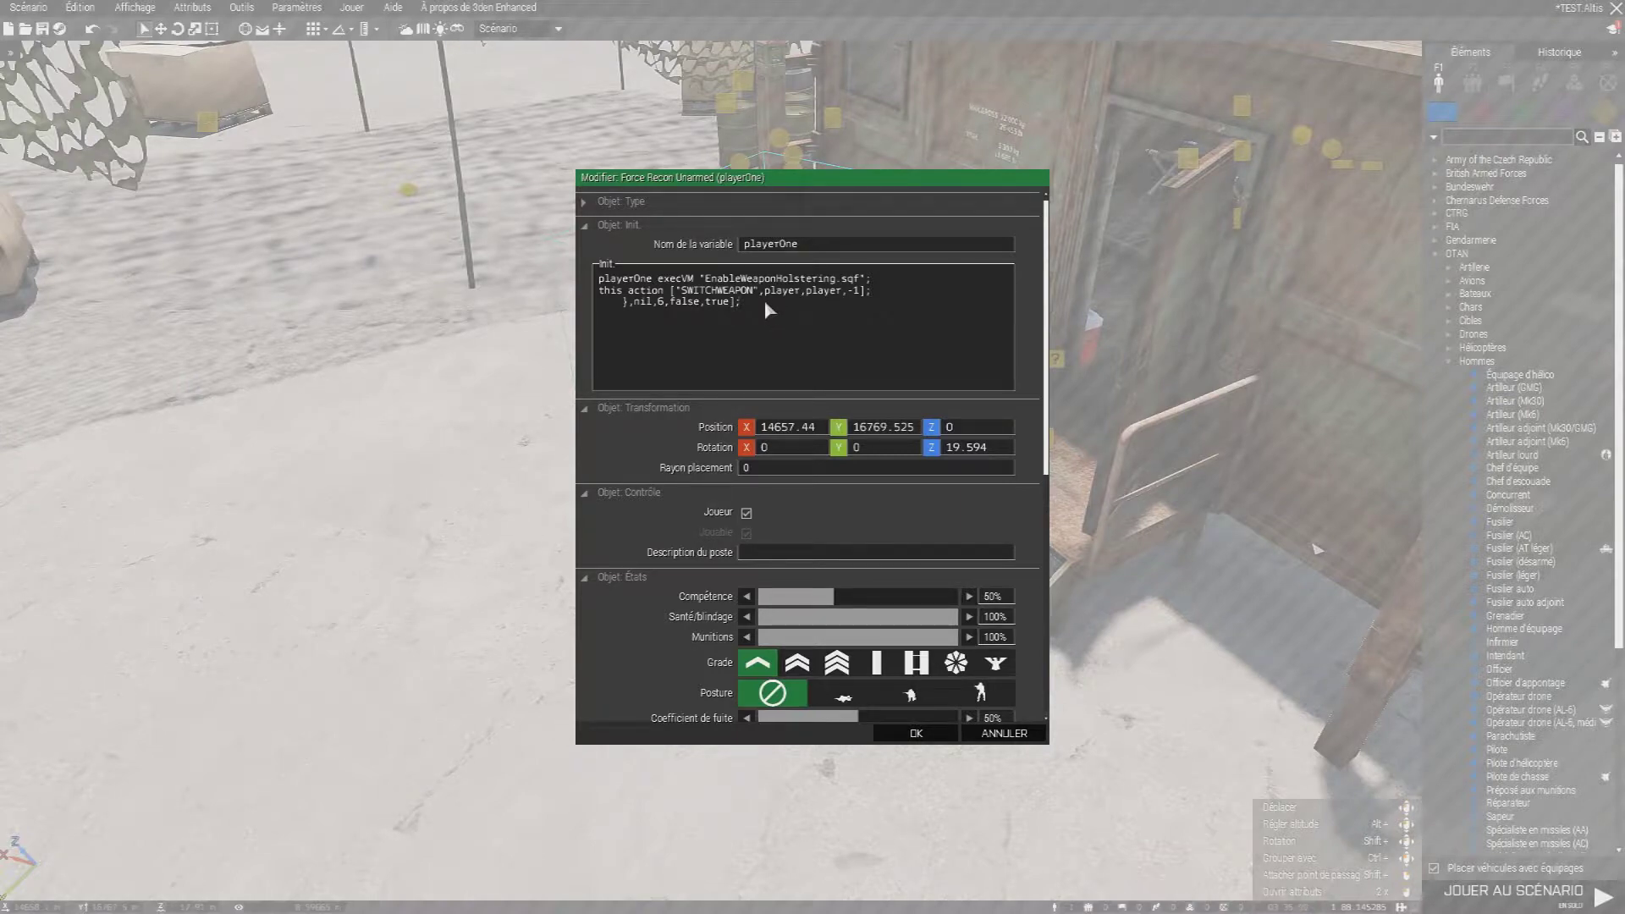
{"action": "left_click", "coordinate": [916, 734]}
{"action": "left_click", "coordinate": [685, 609]}
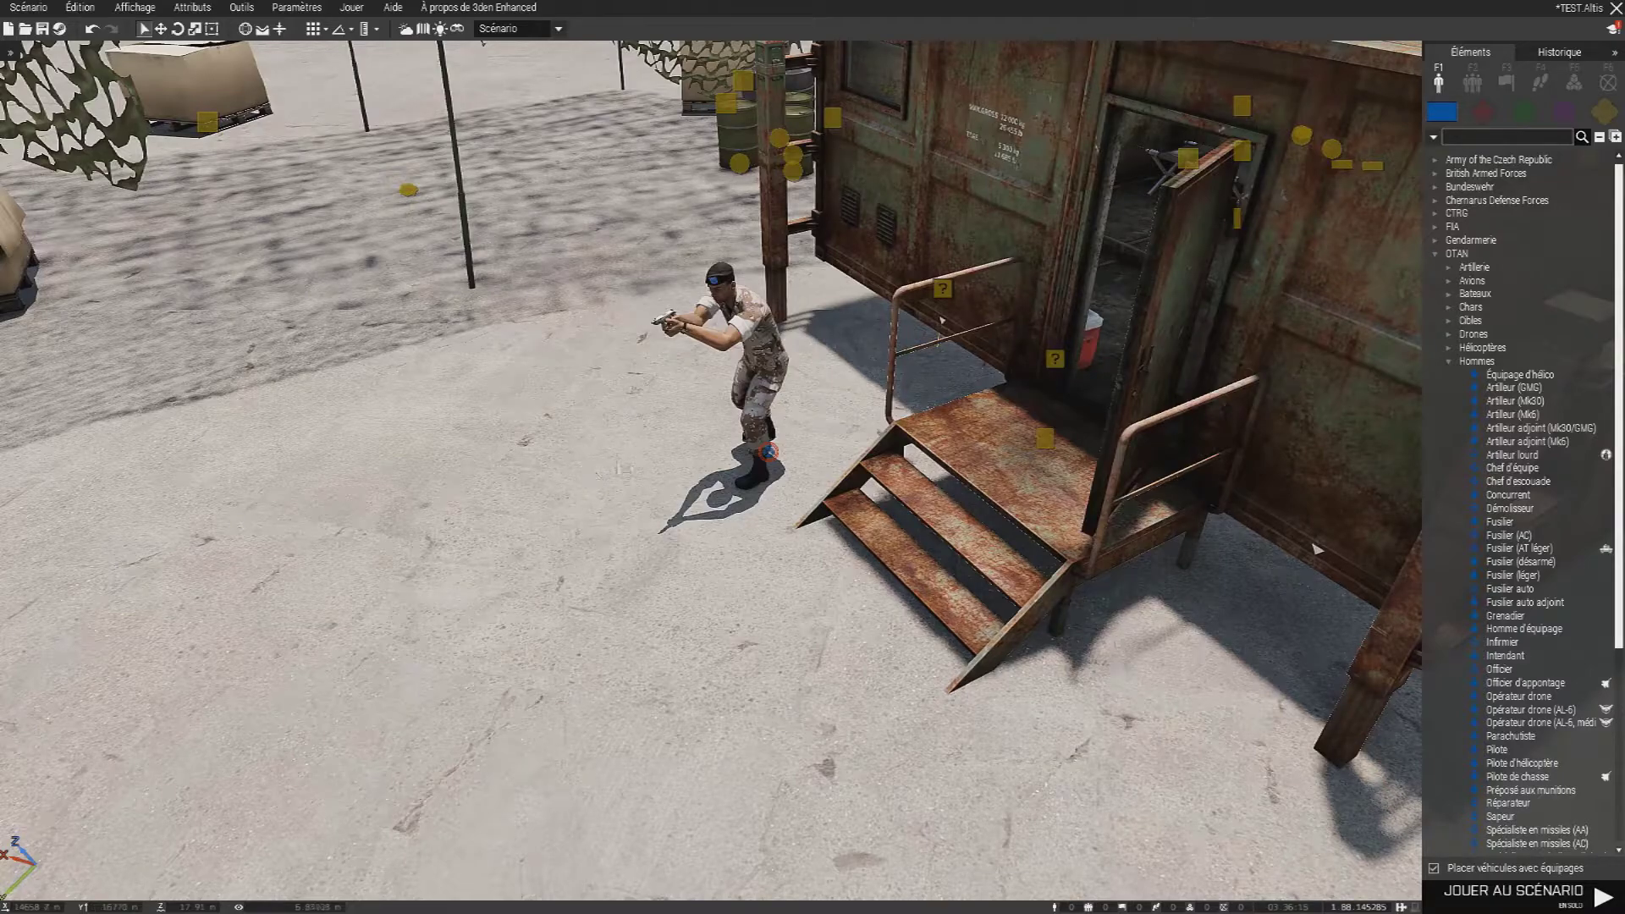
{"action": "double_click", "coordinate": [745, 434]}
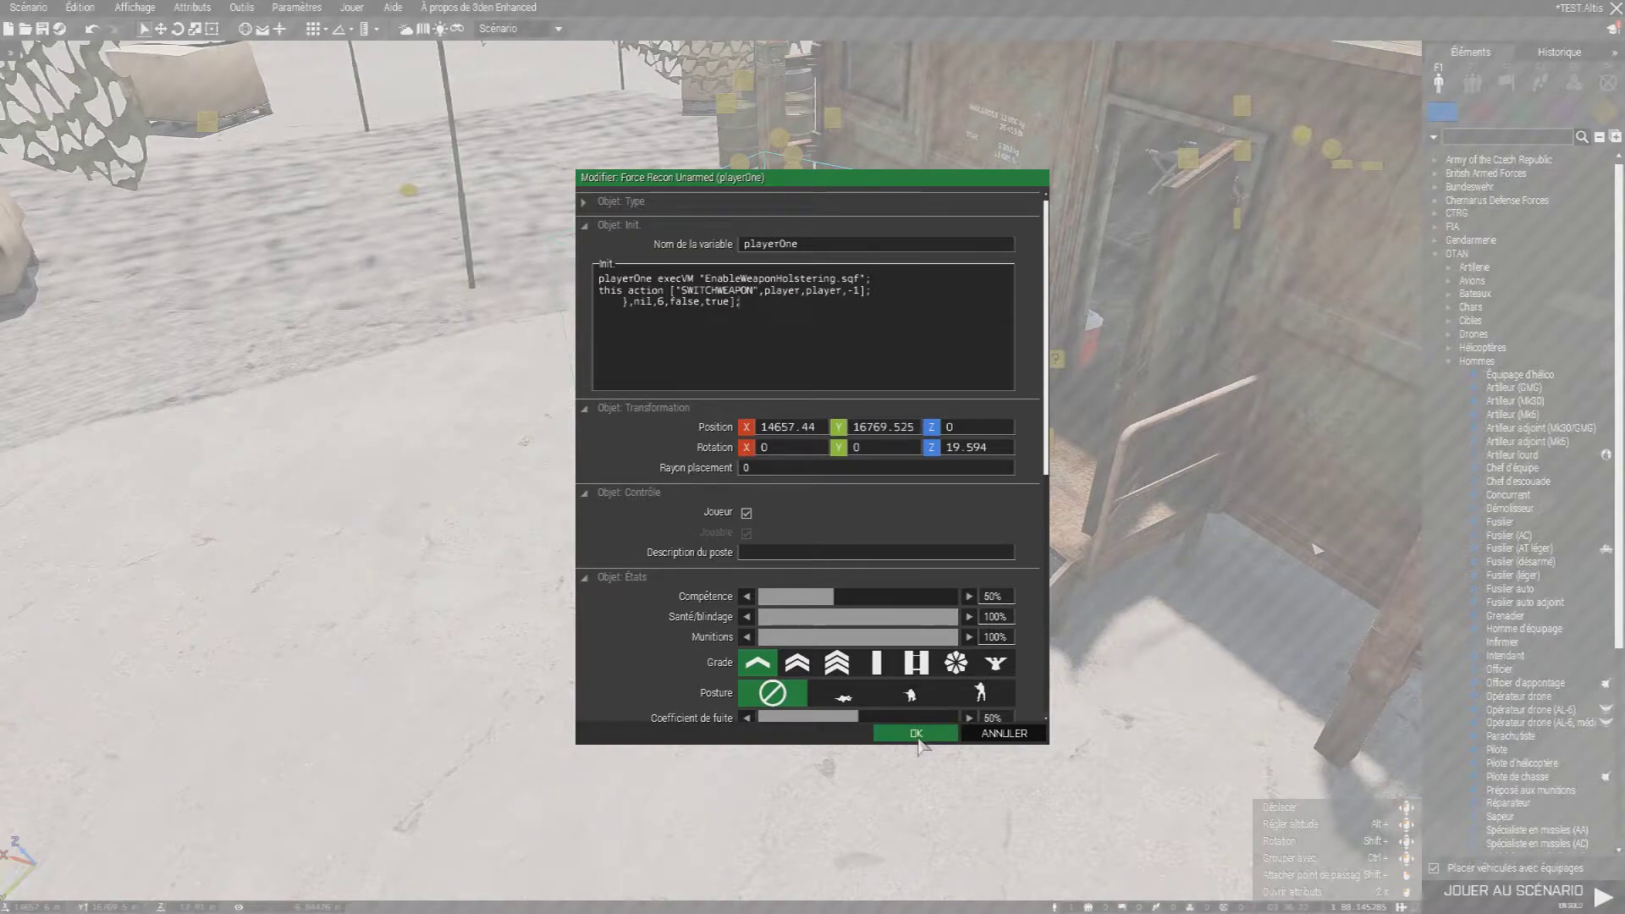
{"action": "left_click", "coordinate": [917, 734]}
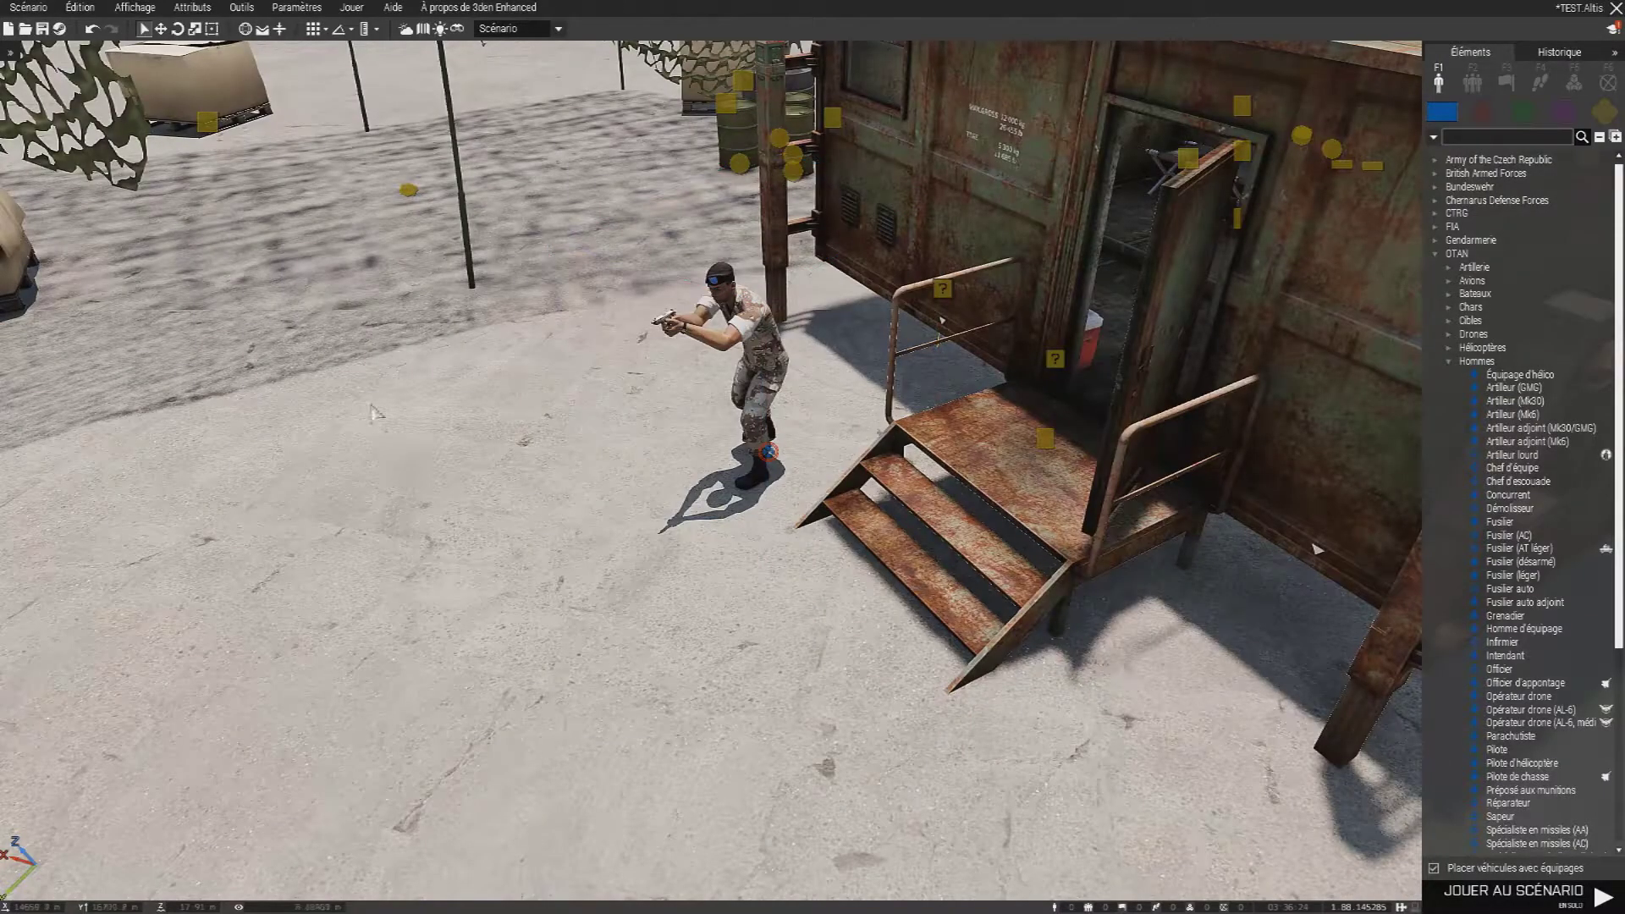
{"action": "double_click", "coordinate": [754, 368]}
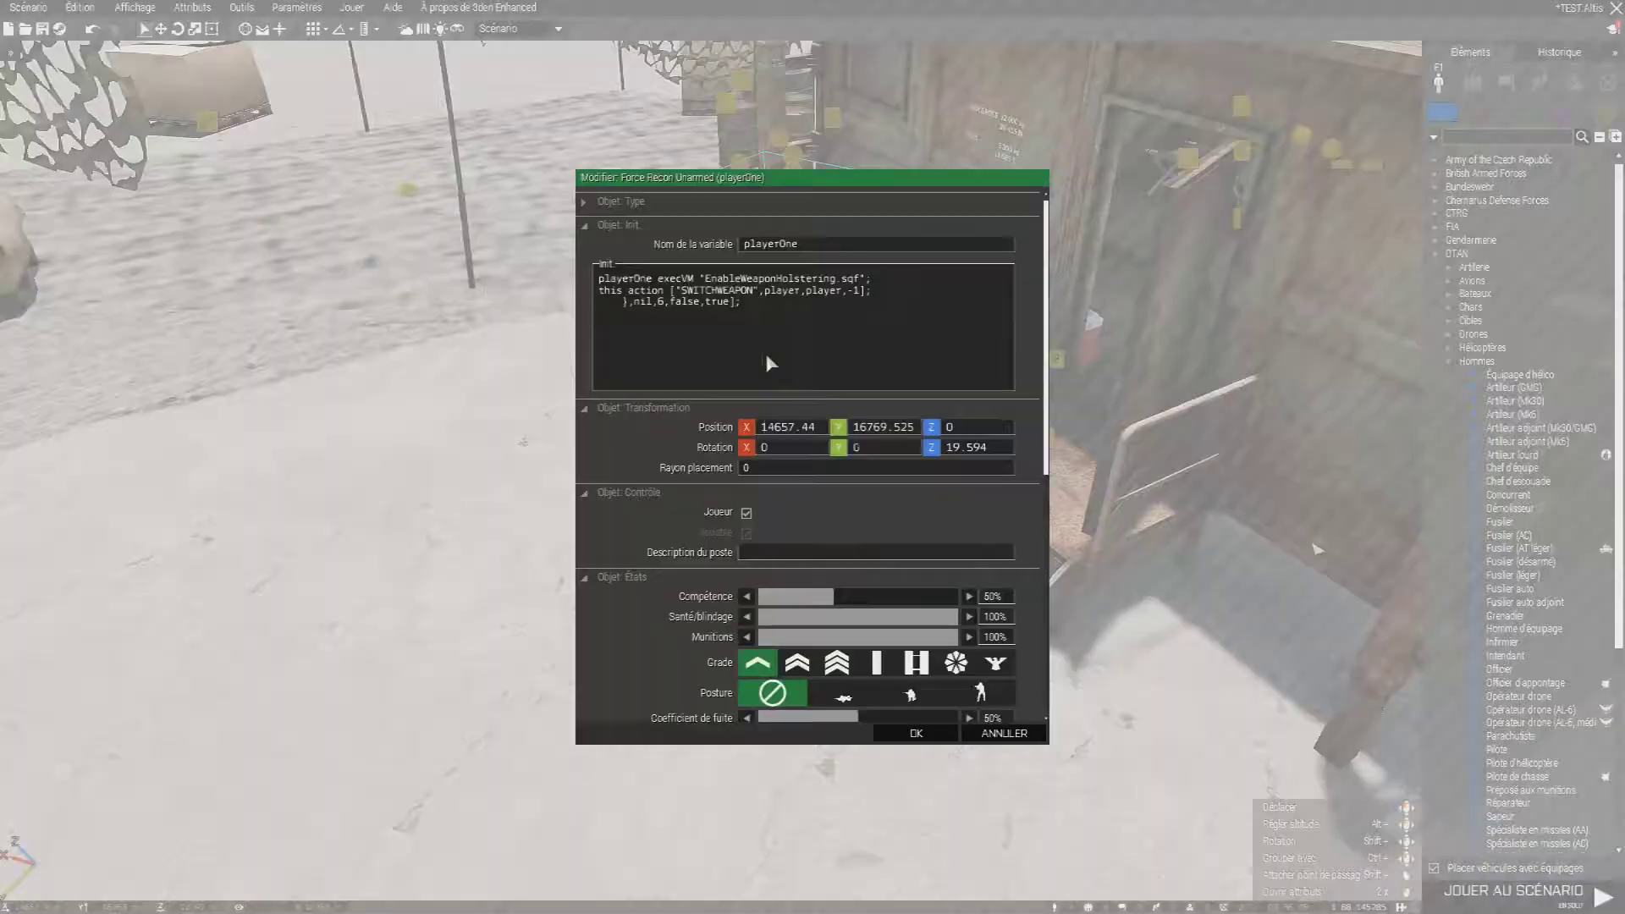
{"action": "left_click", "coordinate": [918, 734]}
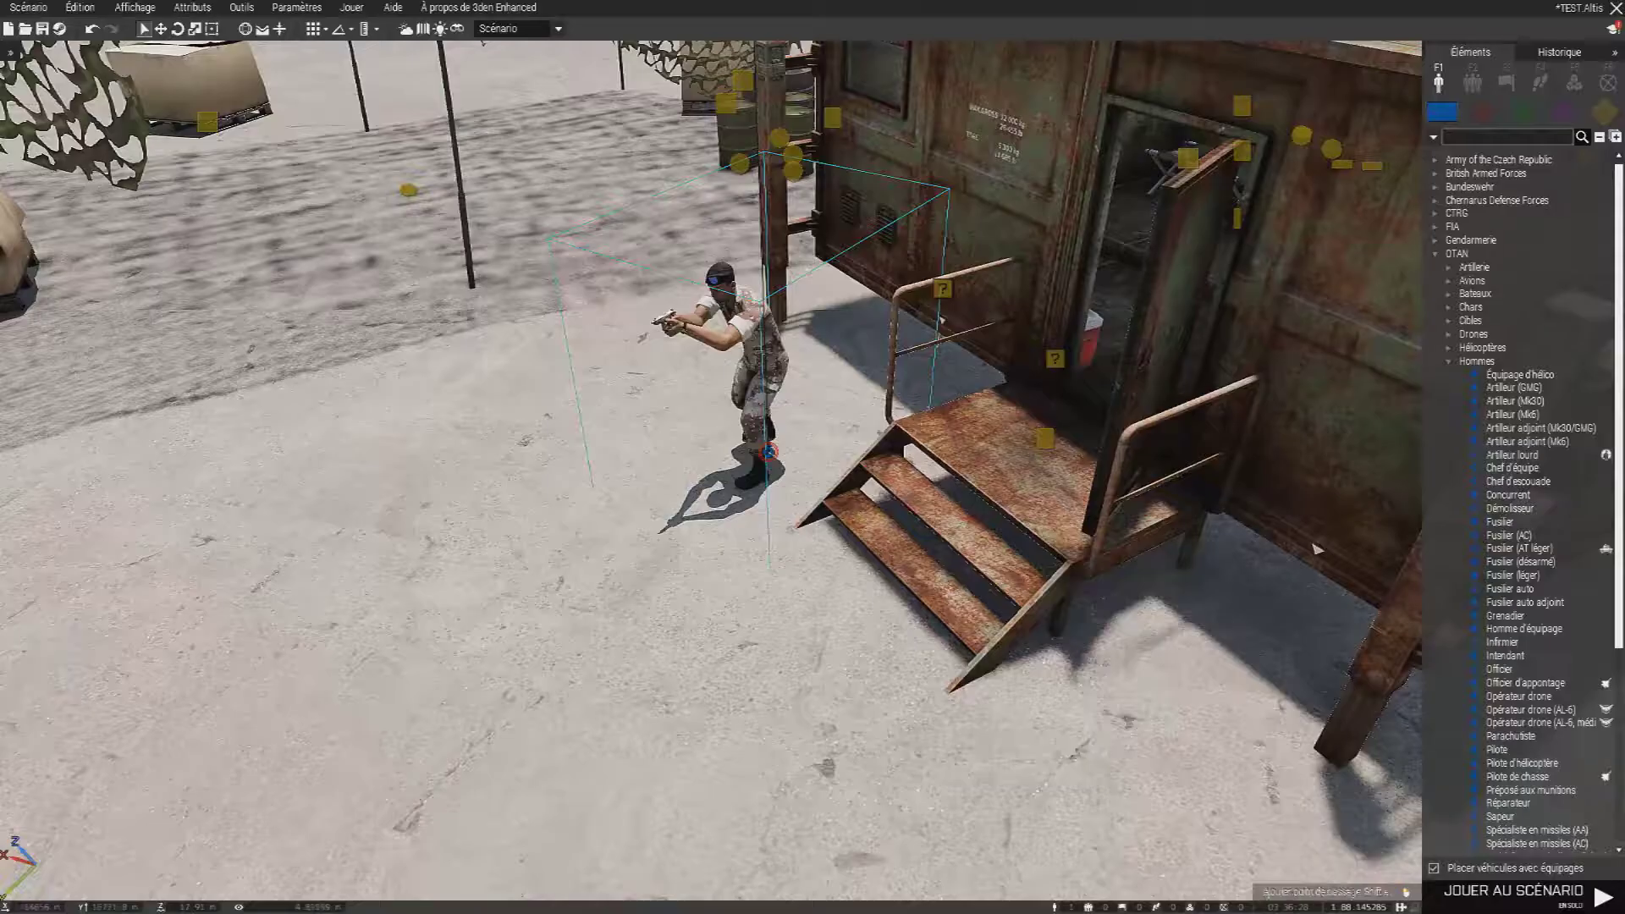
Launch the TEST scenario on Altis with Jouer au scénario.
{"action": "left_click", "coordinate": [1513, 890]}
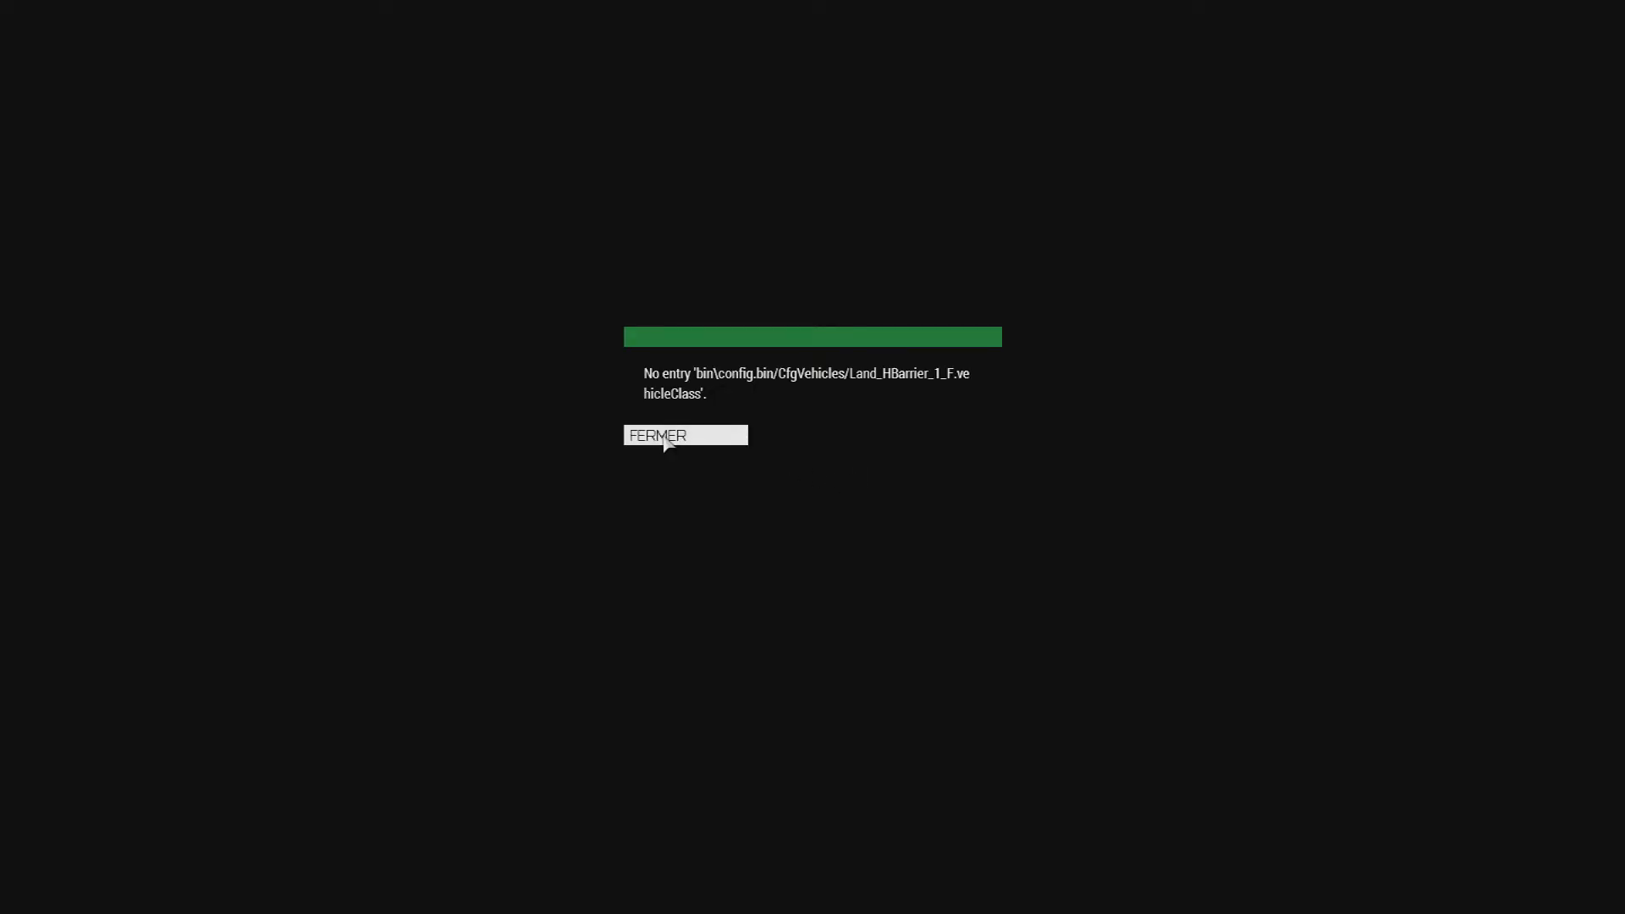
Dismiss the loading error, switch to third person and run past the containers.
{"action": "left_click", "coordinate": [666, 435]}
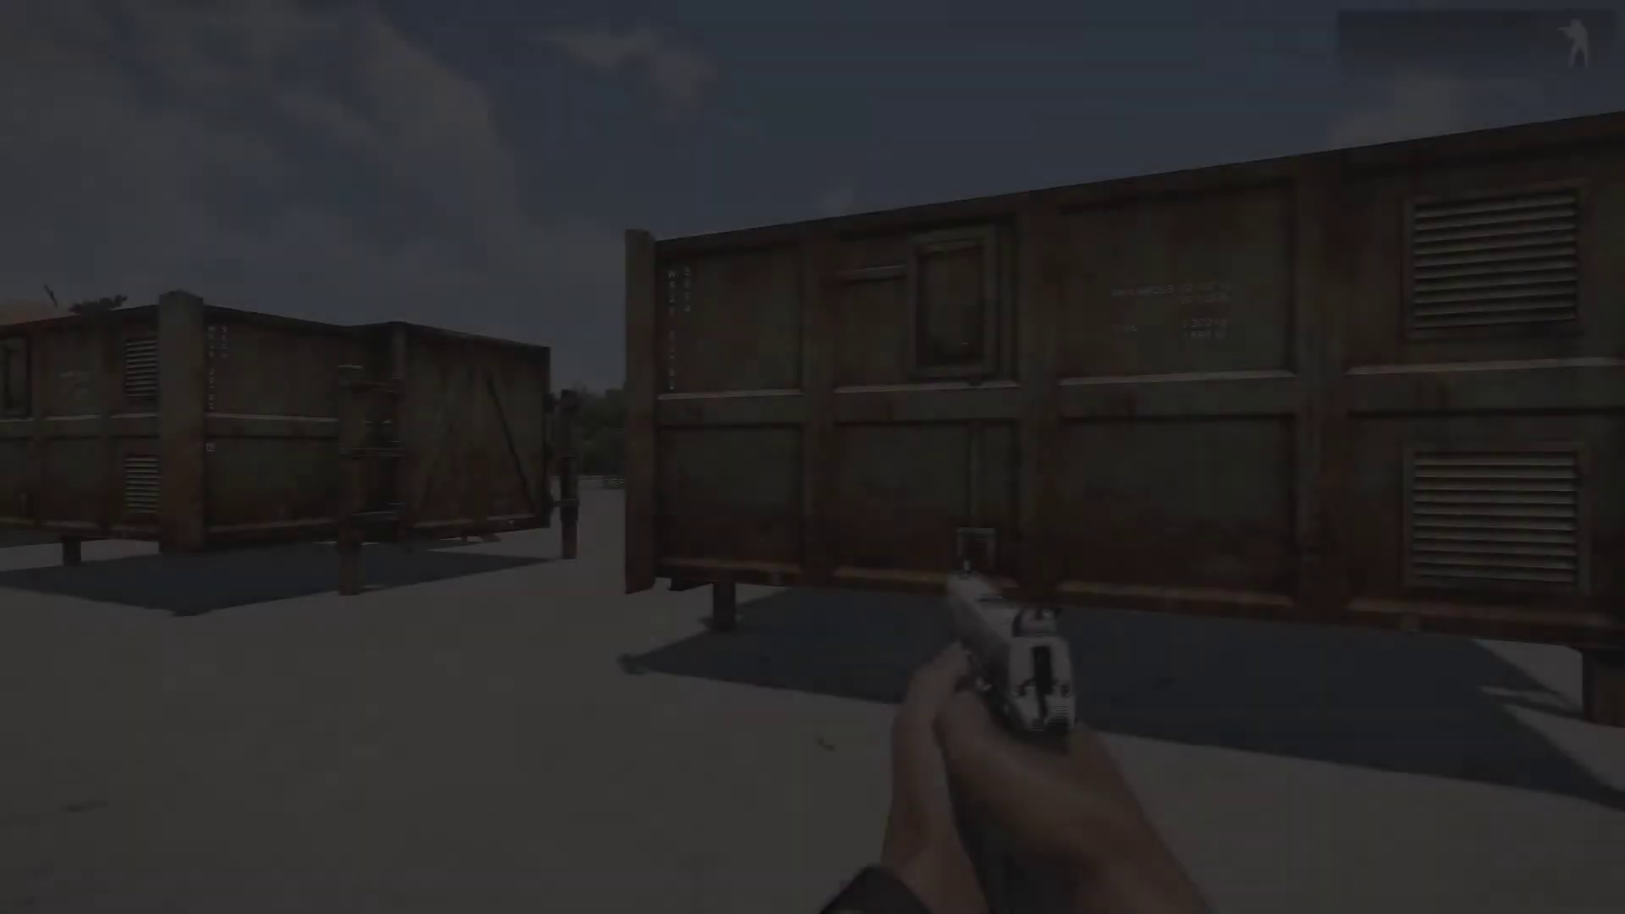
{"action": "key", "text": "Return"}
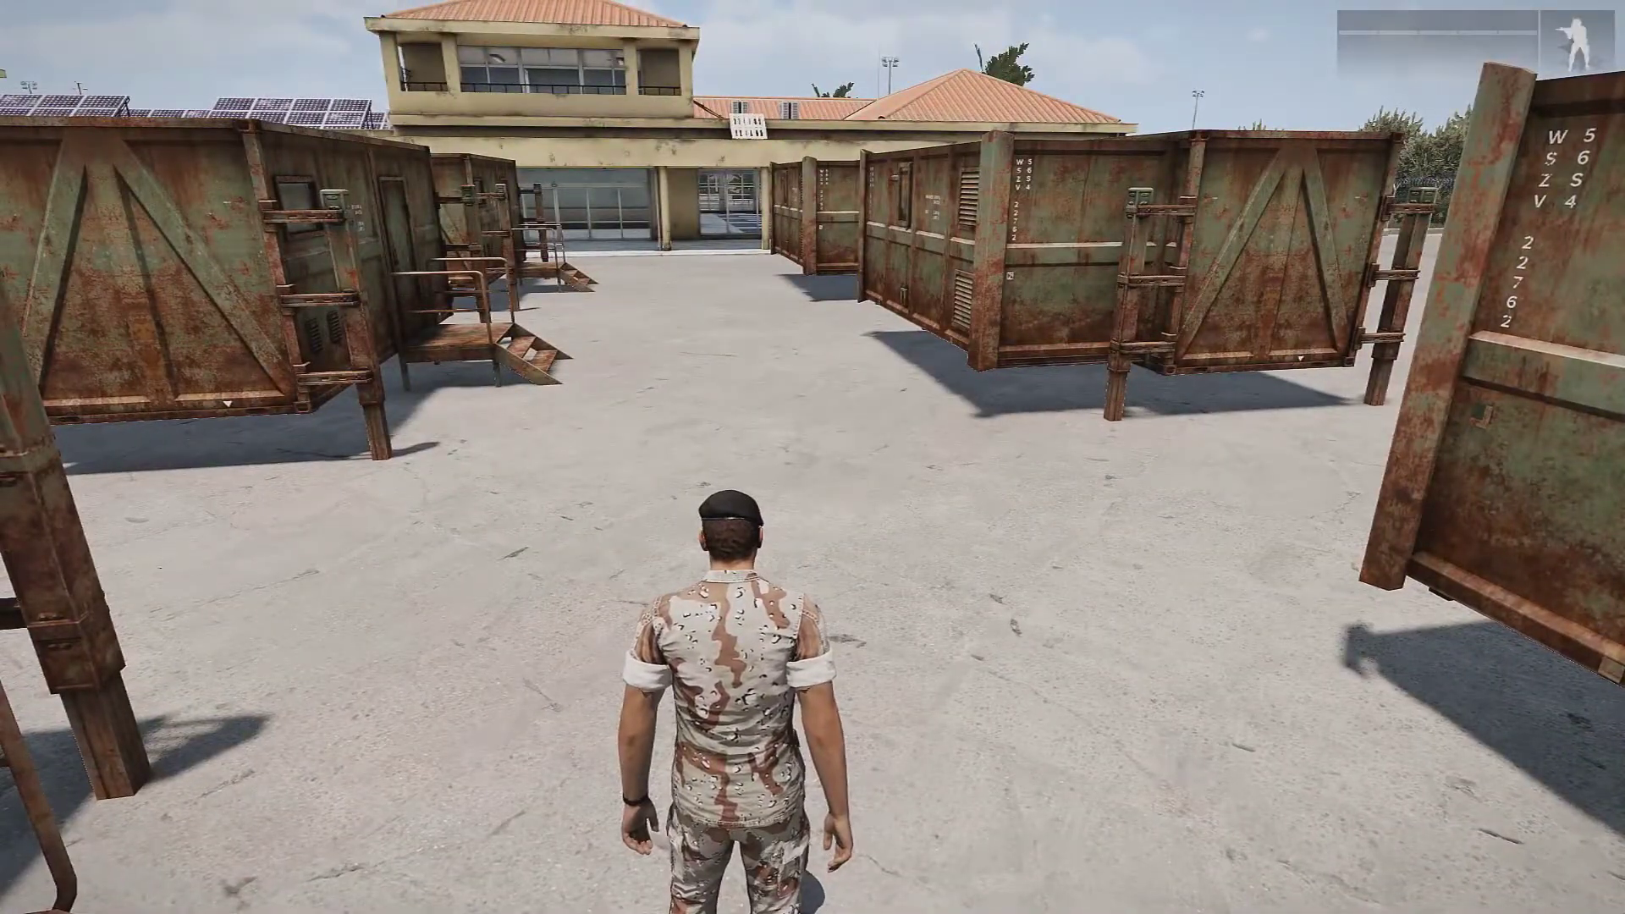
{"action": "key", "text": "w"}
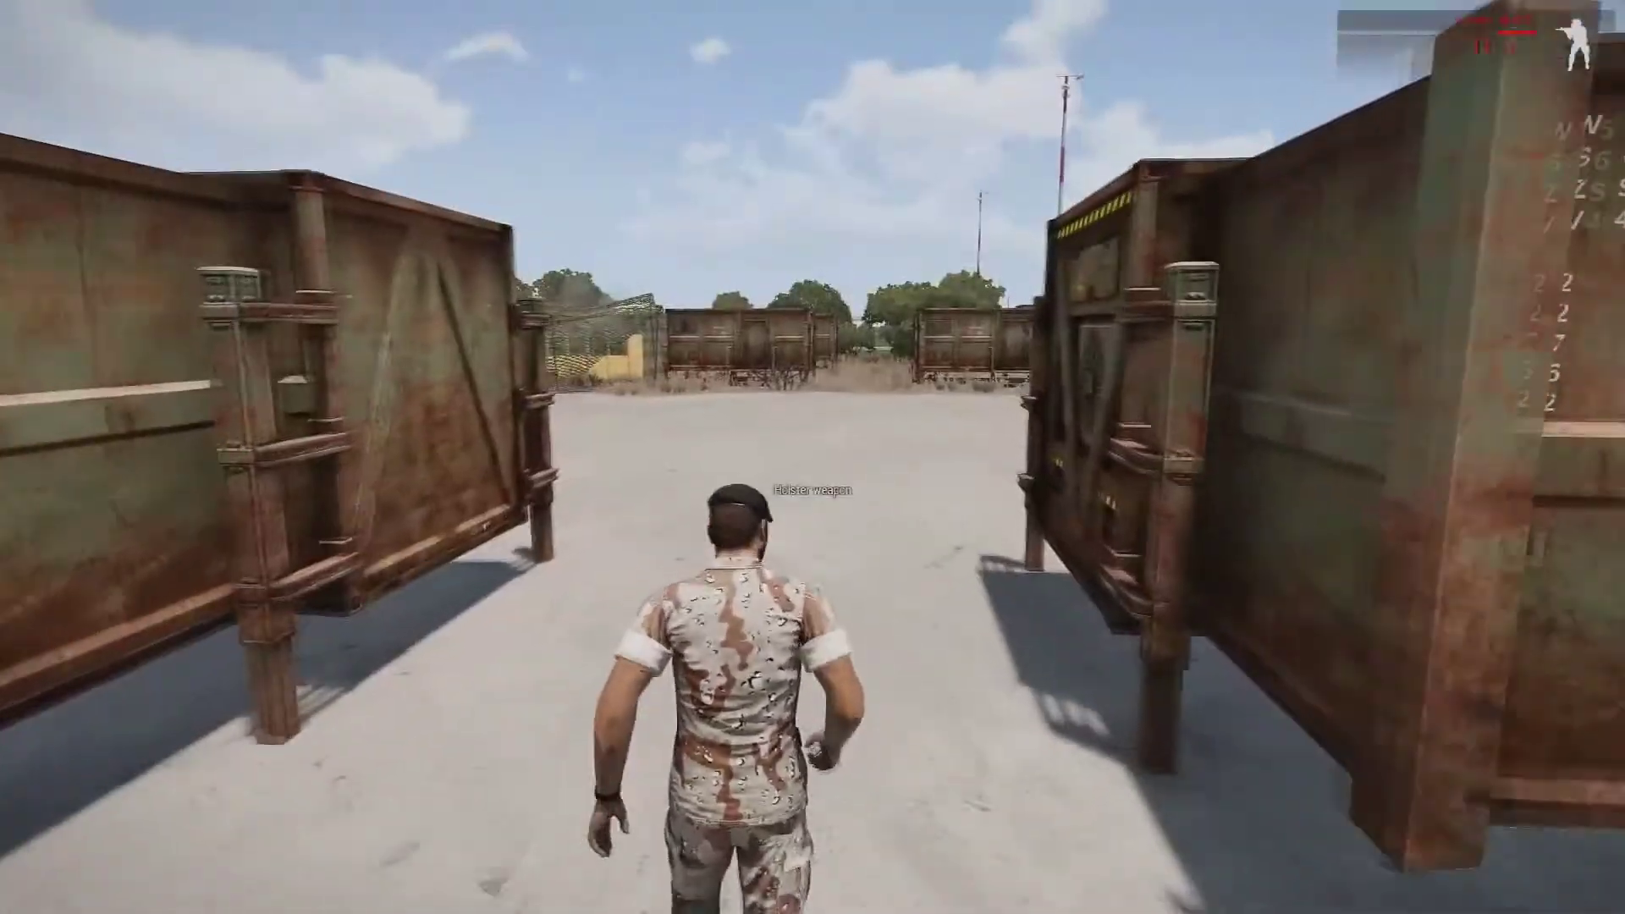
{"action": "key", "text": "w"}
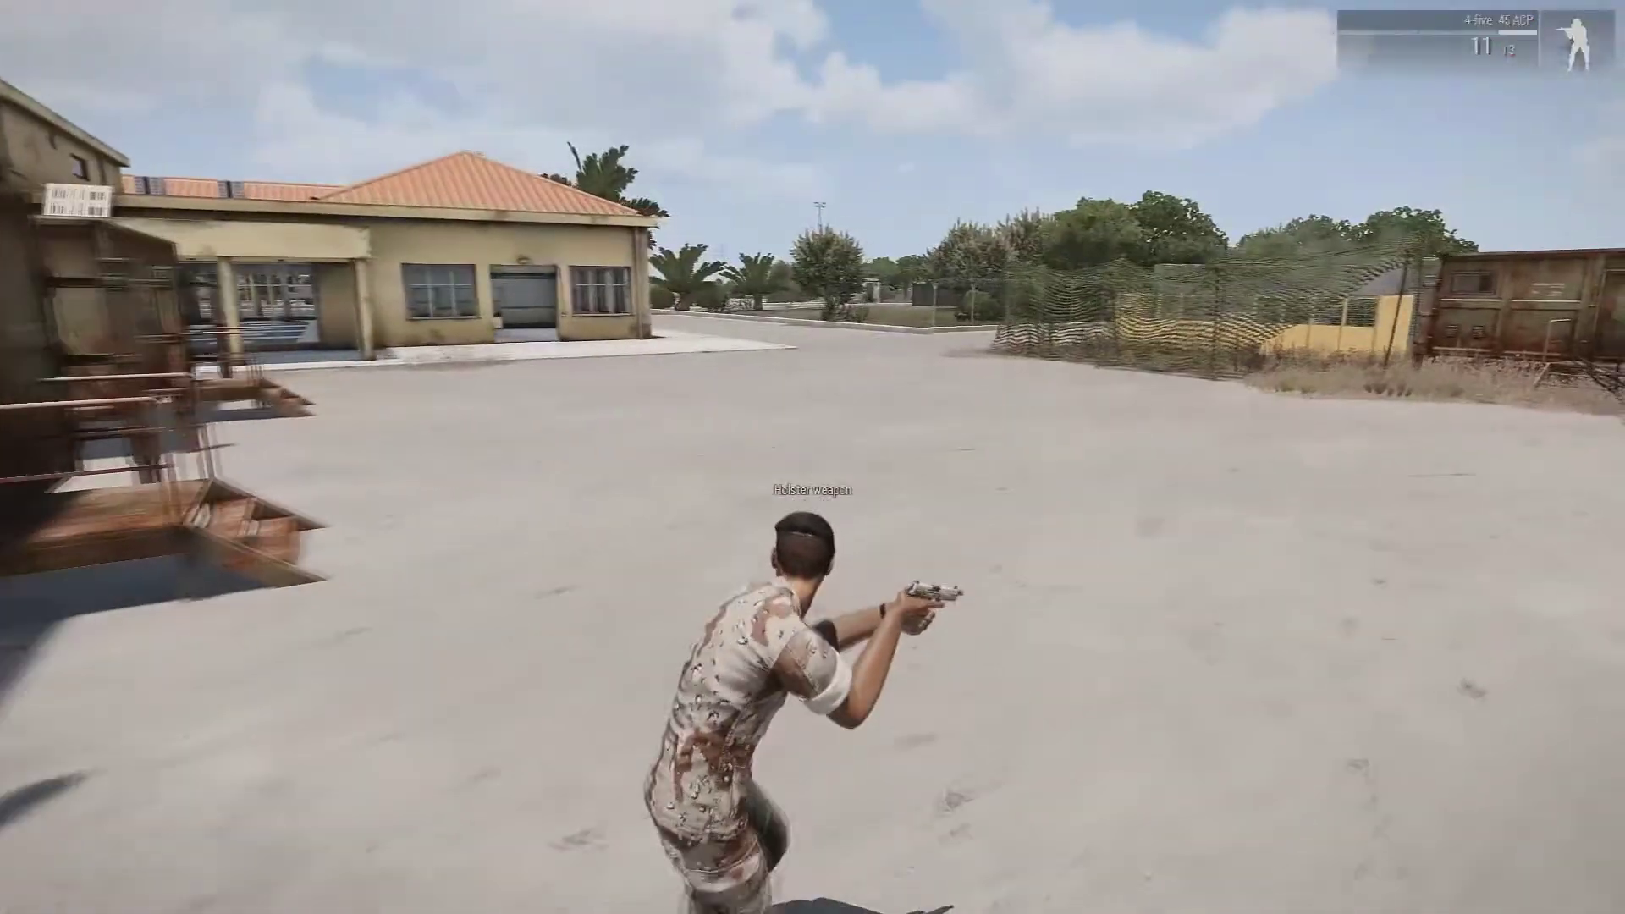
{"action": "key", "text": "w"}
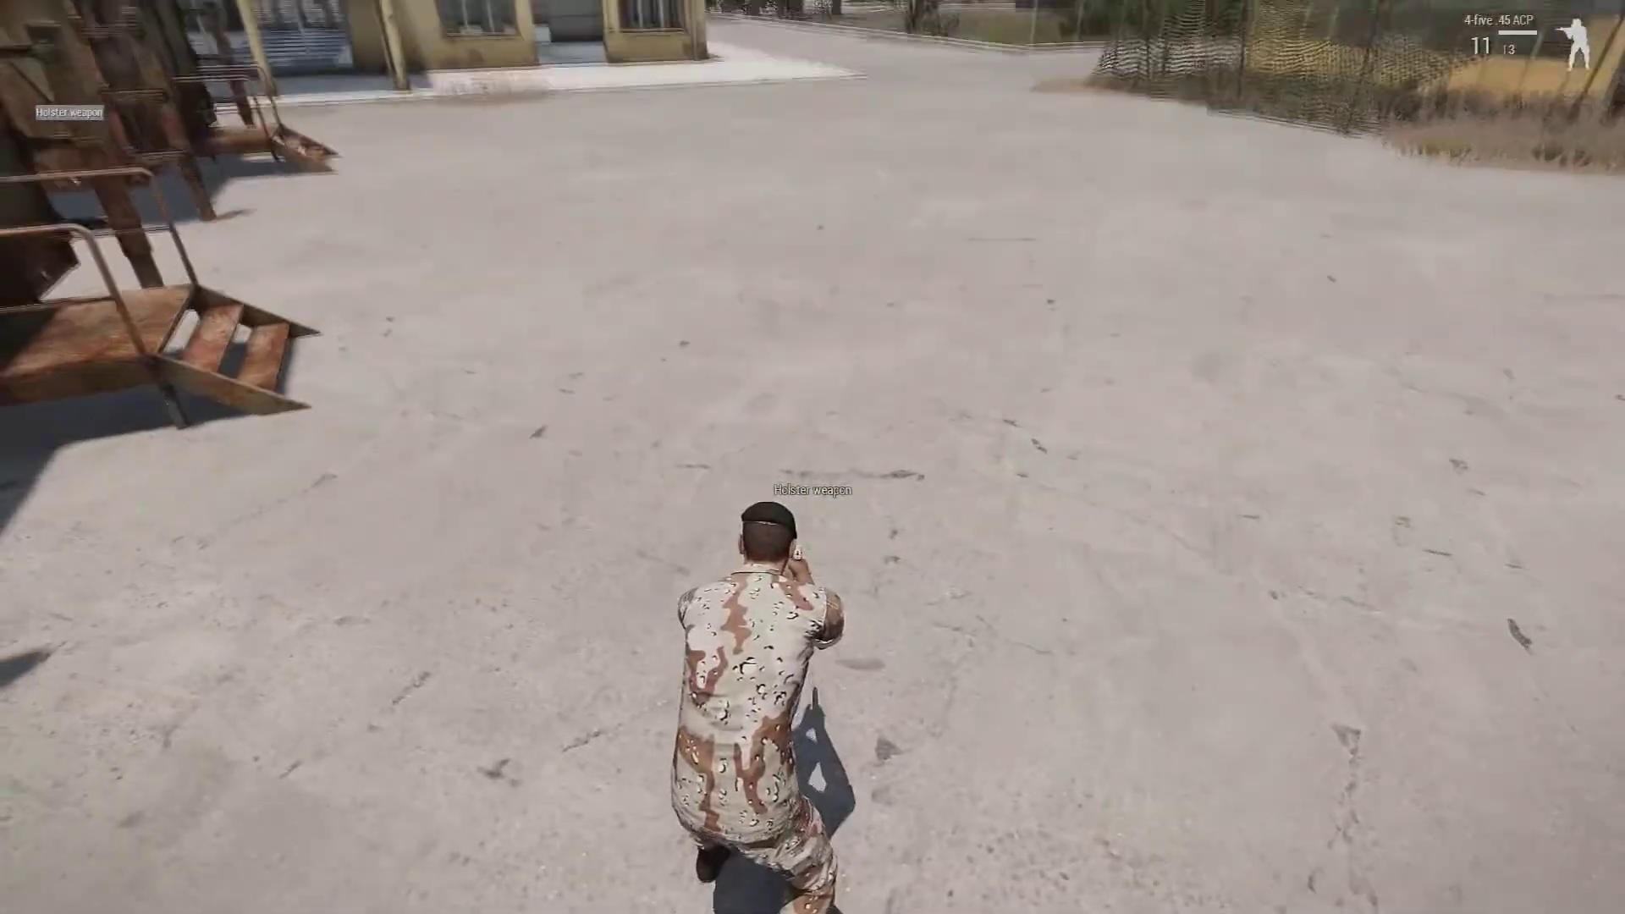
{"action": "key", "text": "w"}
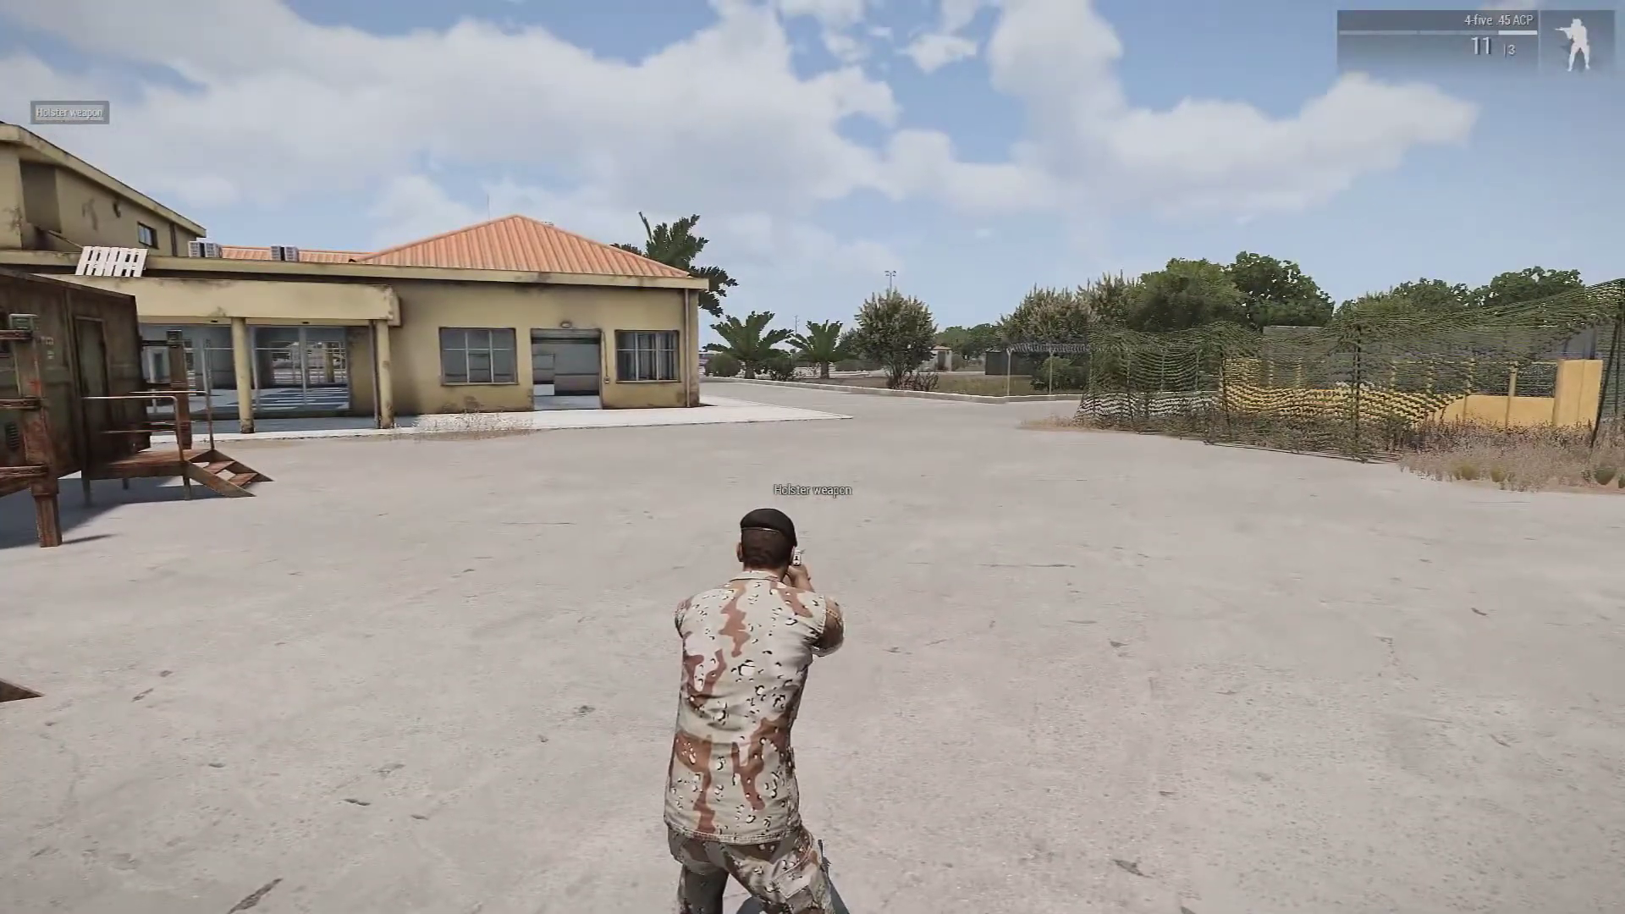
Holster the pistol with the Holster weapon action, then look around the base.
{"action": "middle_click", "coordinate": [812, 489]}
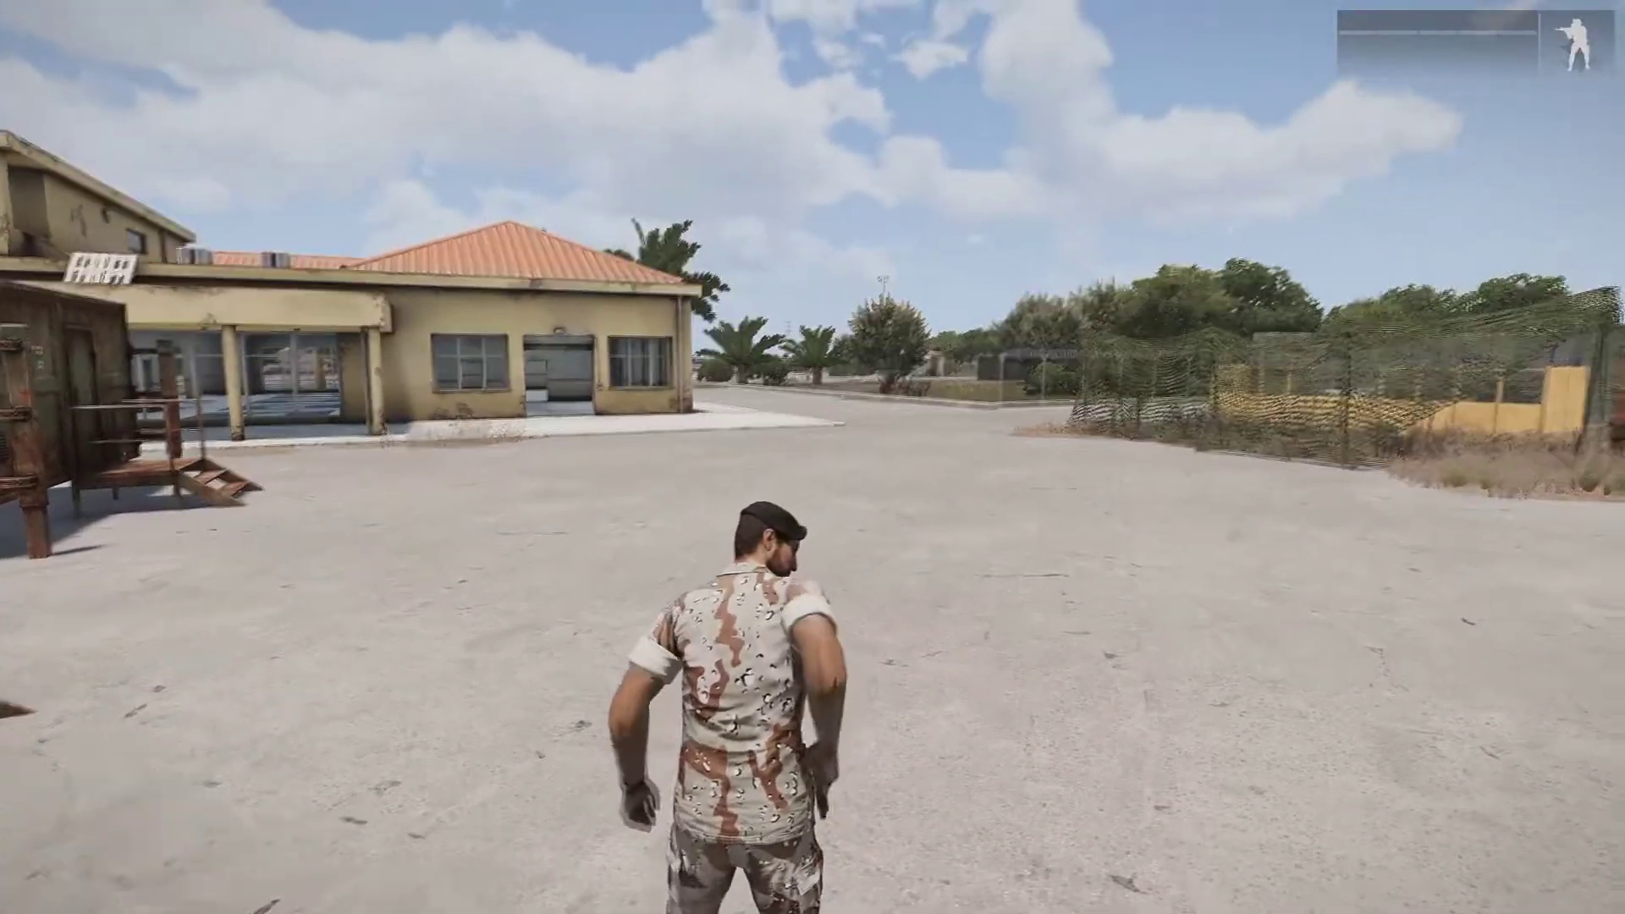
{"action": "key", "text": "w"}
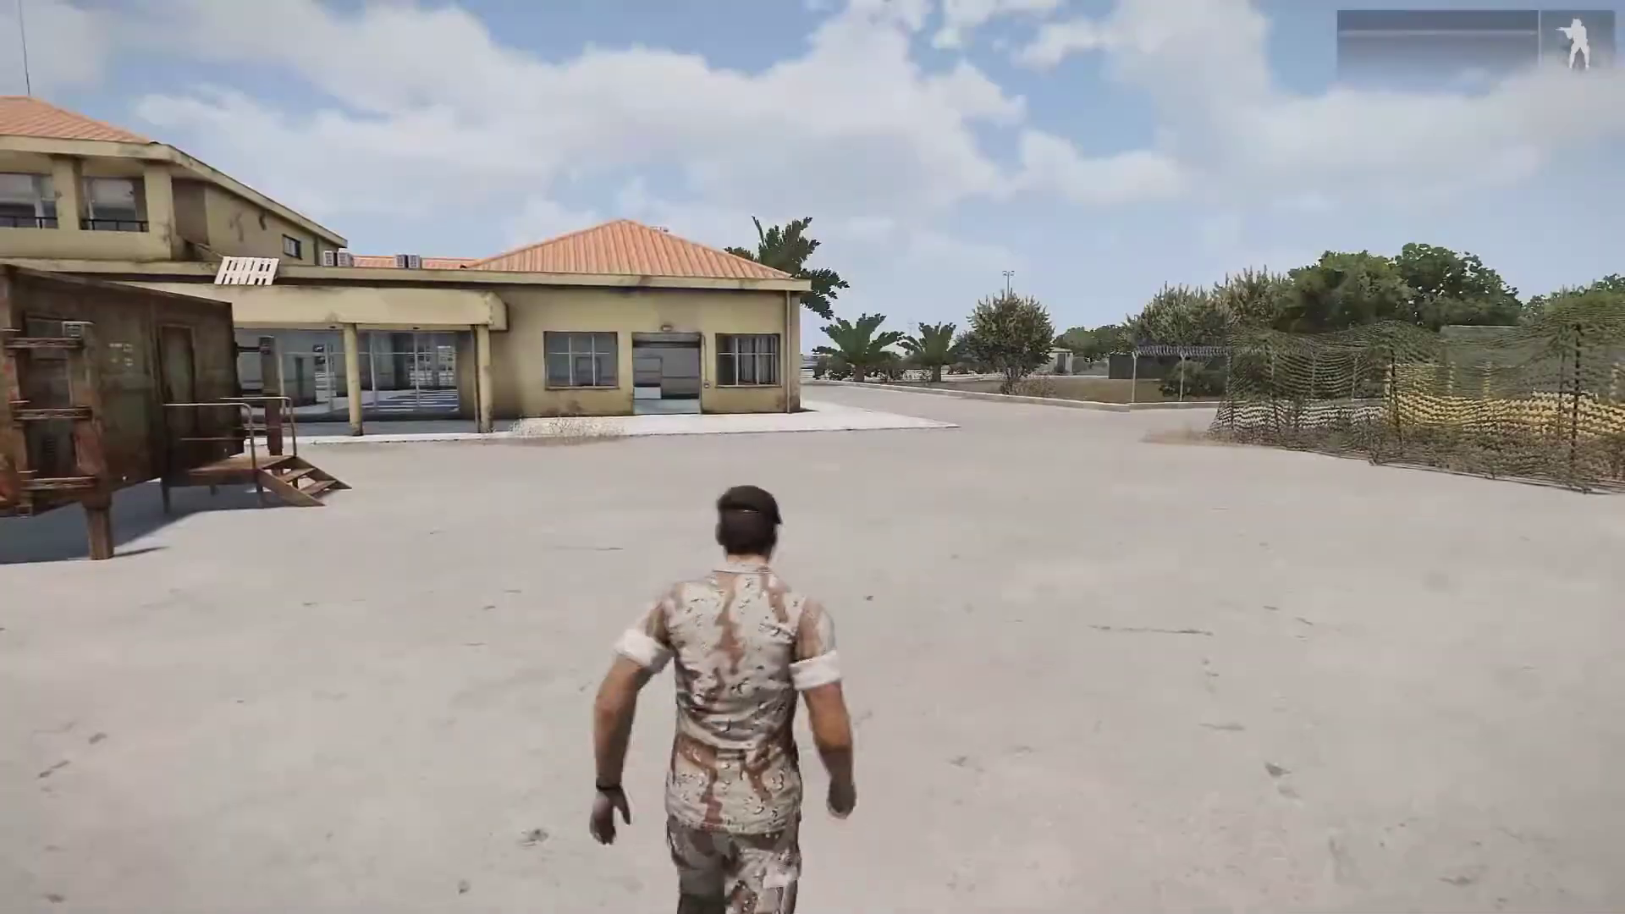
{"action": "key", "text": "w"}
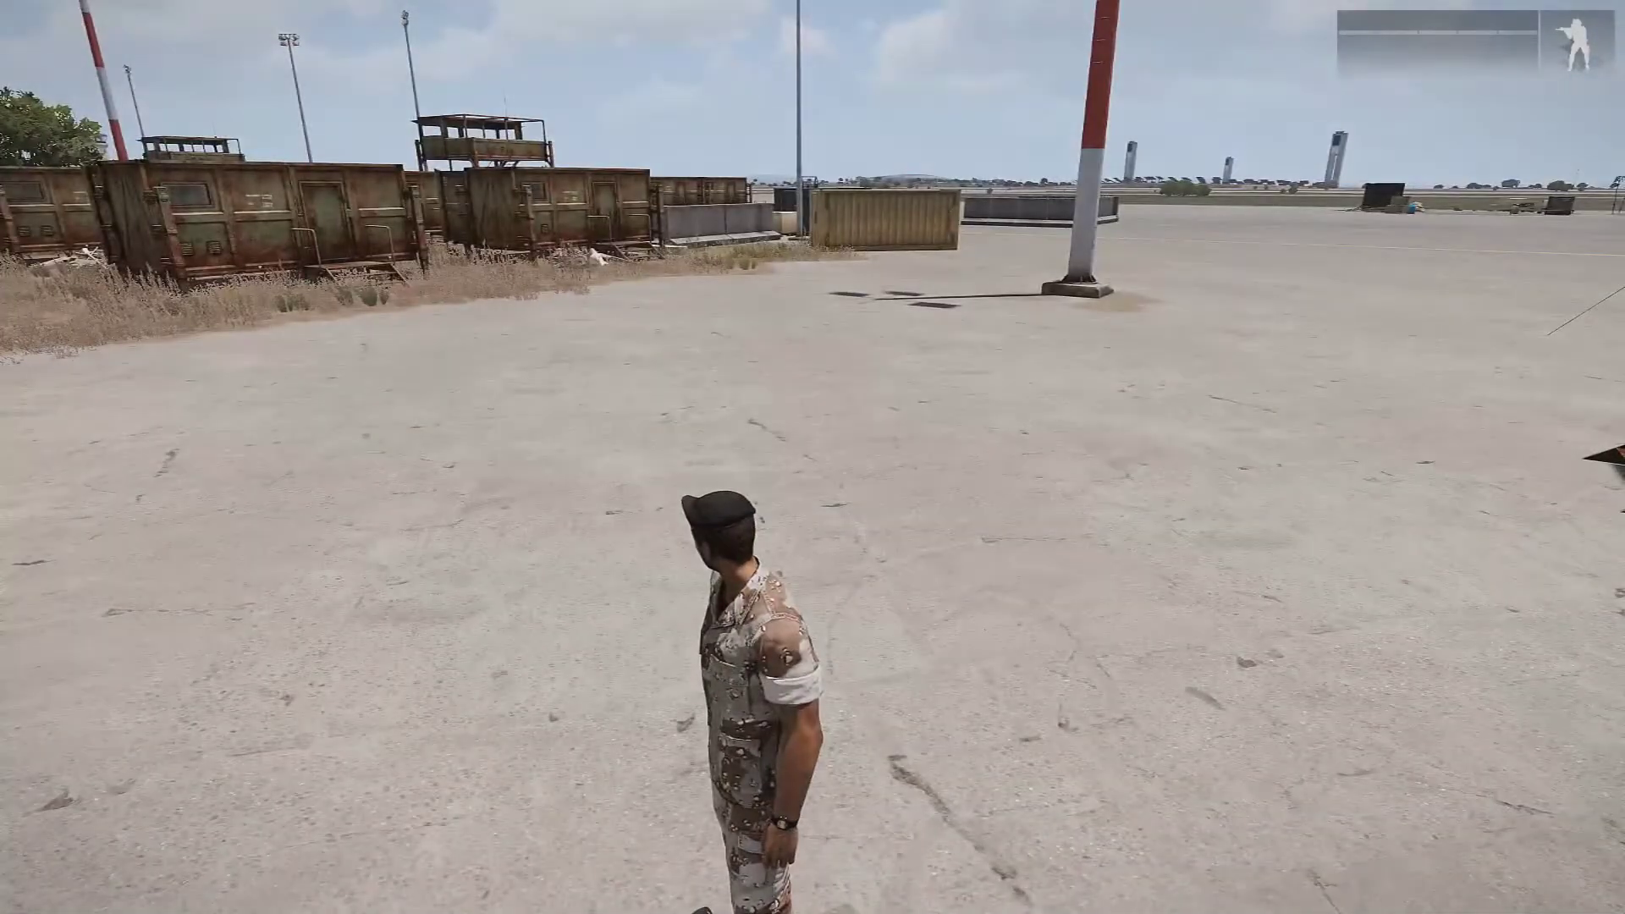
{"action": "key", "text": "w"}
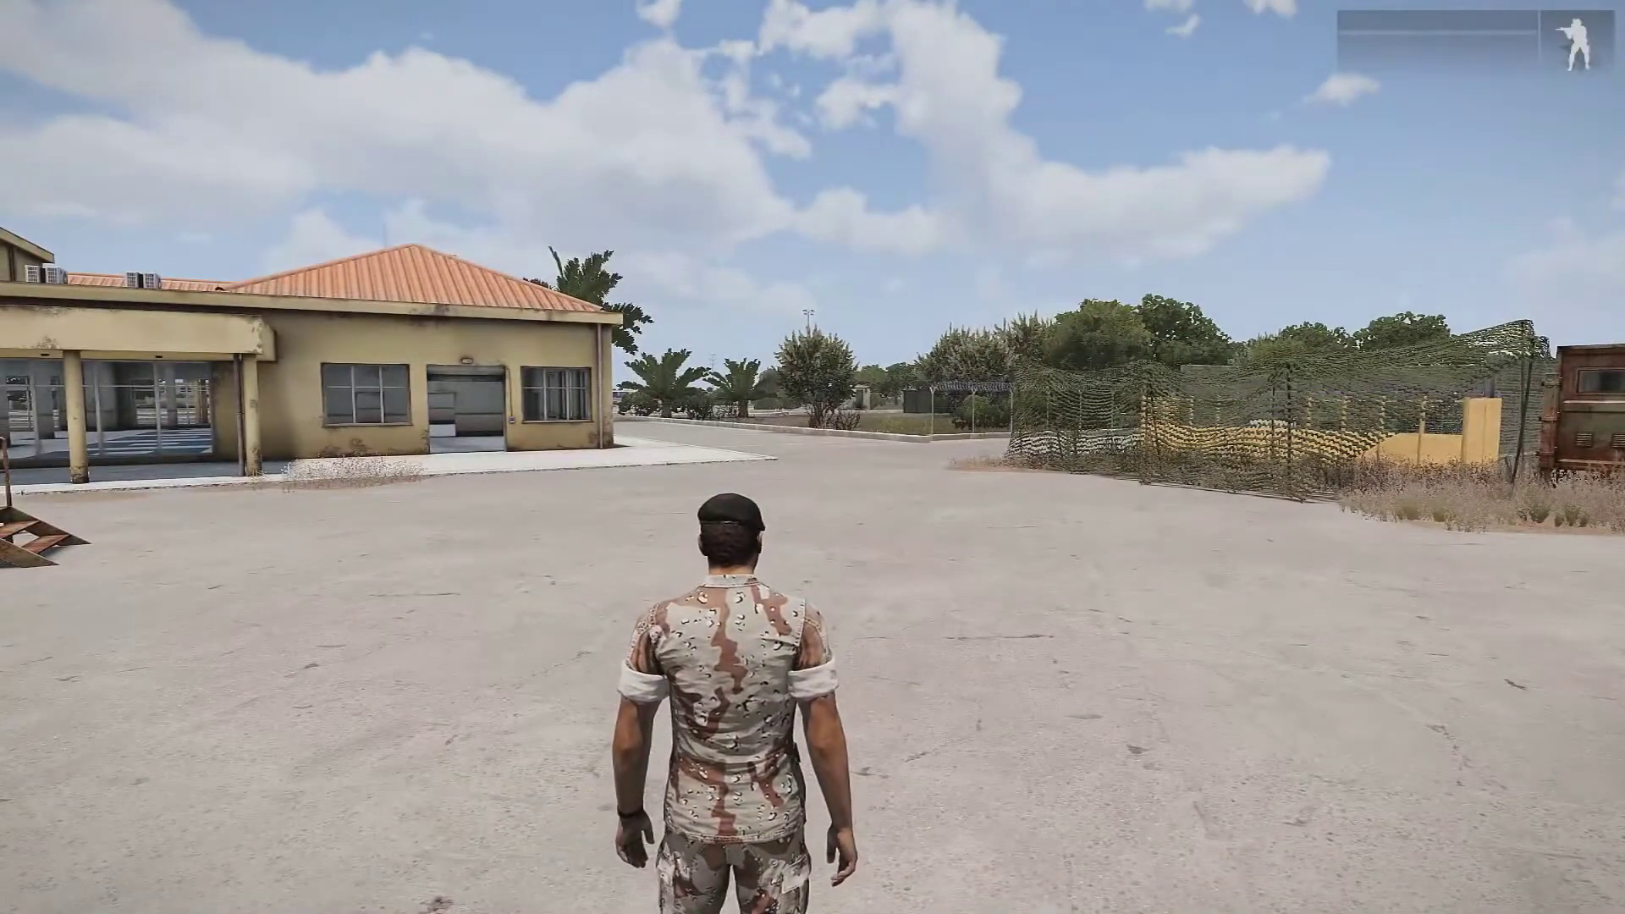